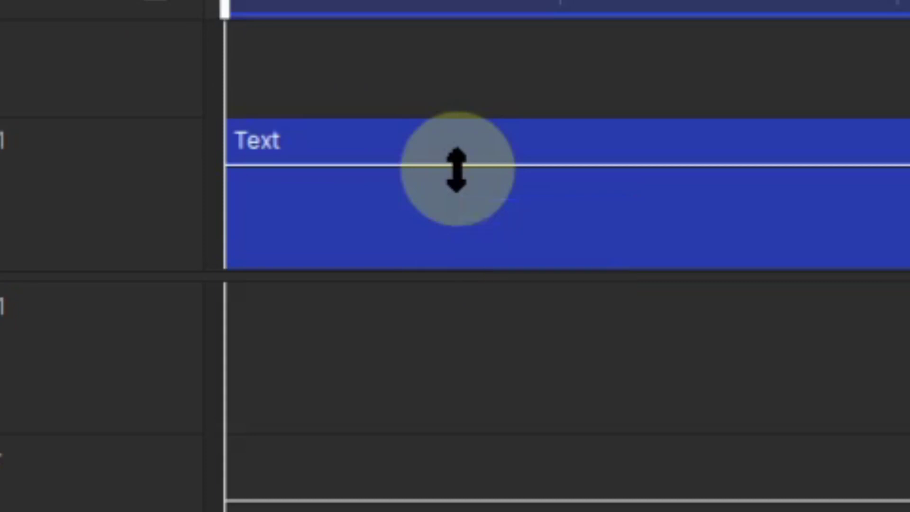
- Lower the text clip's opacity line slightly and add opacity keyframes at about 00:00:02:19 and 00:00:01:17
mouse_move(456, 169)
left_mouse_down()
mouse_move(461, 231)
mouse_move(463, 177)
left_mouse_up()
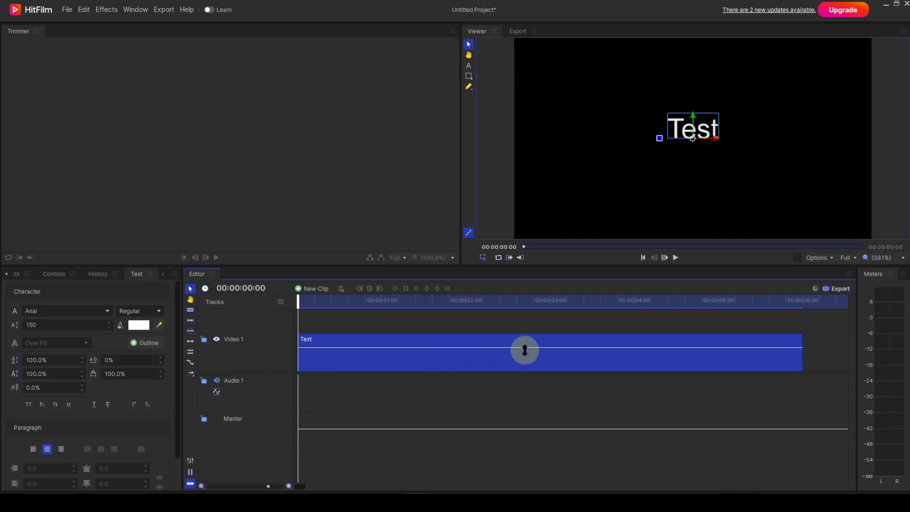
mouse_move(529, 349)
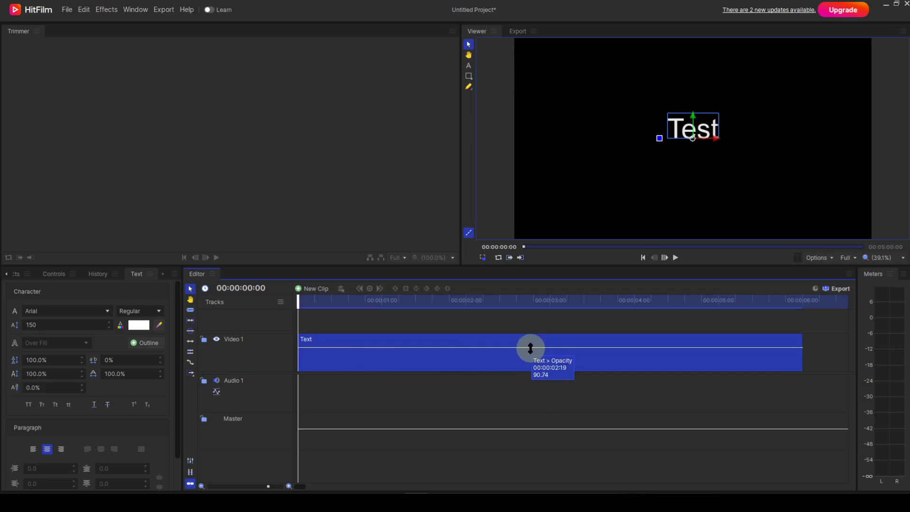
key("ctrl")
left_click(530, 348, "ctrl")
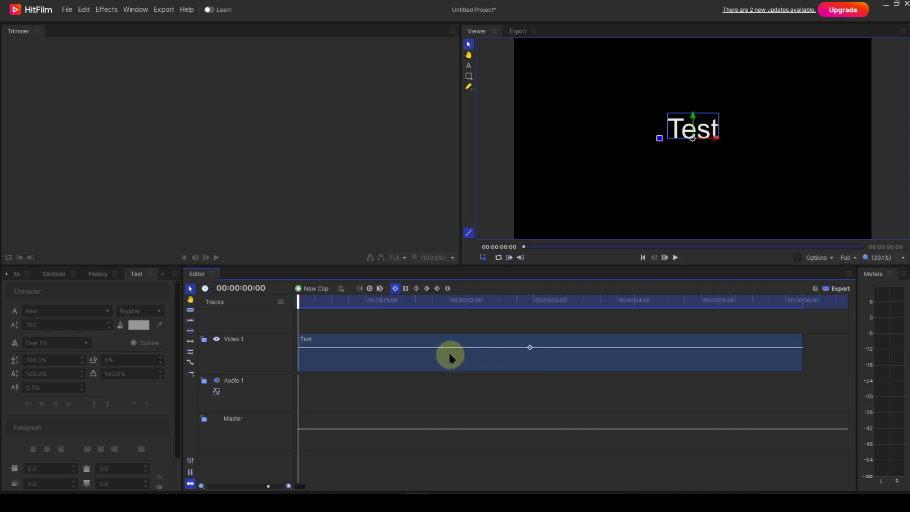
mouse_move(440, 348)
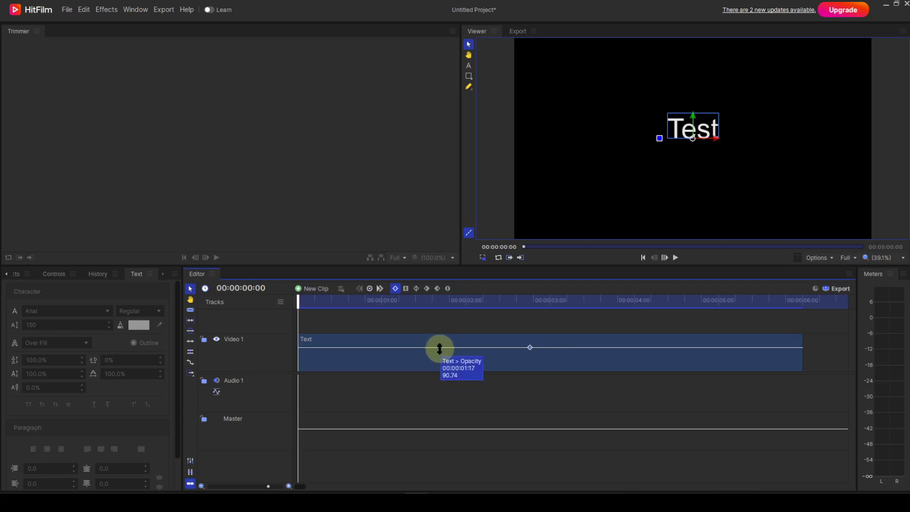
left_click(439, 348, "ctrl")
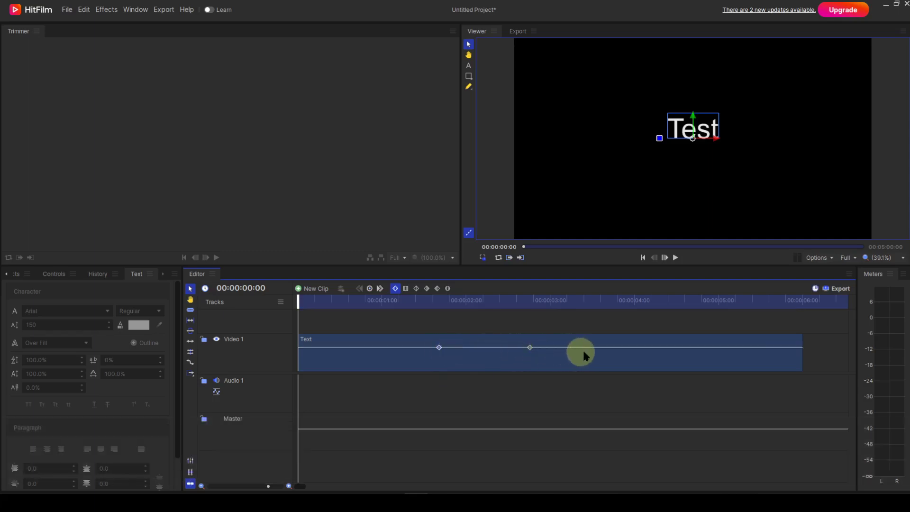
- Add a third opacity keyframe at about 3.7 seconds and lower both outer keyframes to about 11% opacity
mouse_move(606, 352)
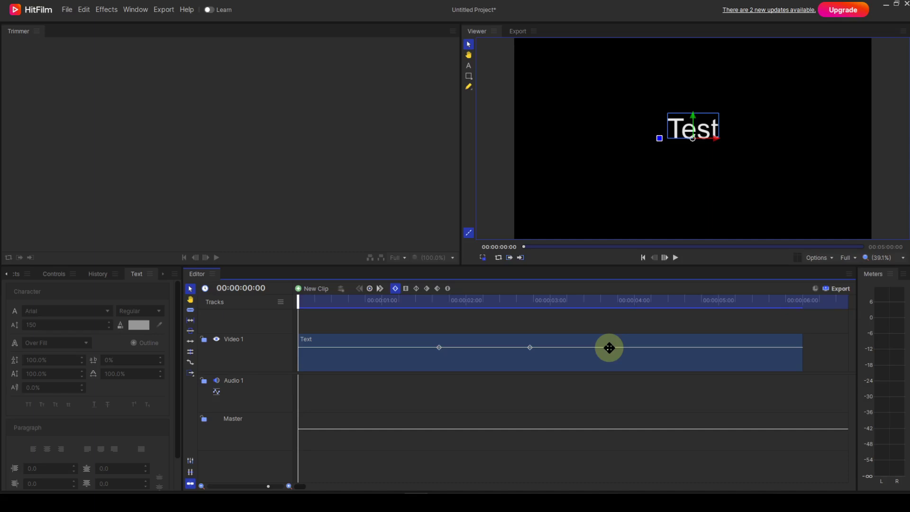
left_click_drag(610, 348, 608, 368)
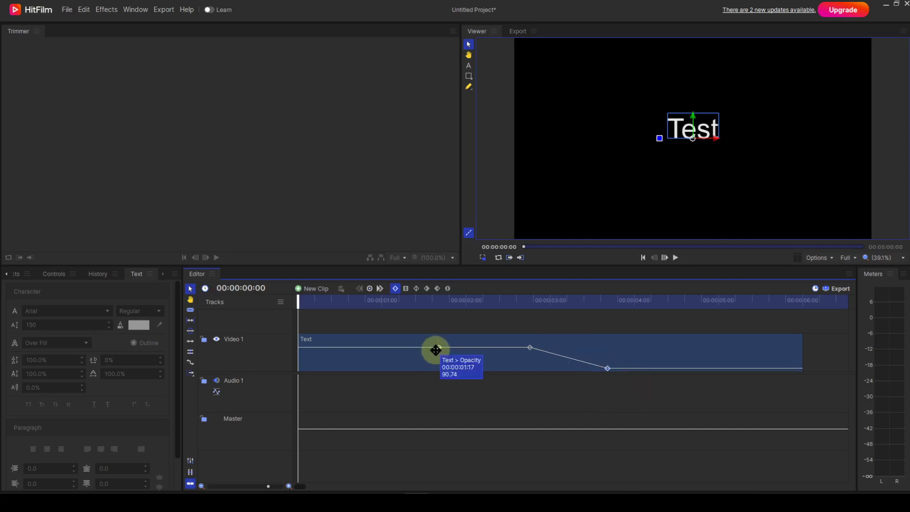
left_click_drag(437, 349, 438, 369)
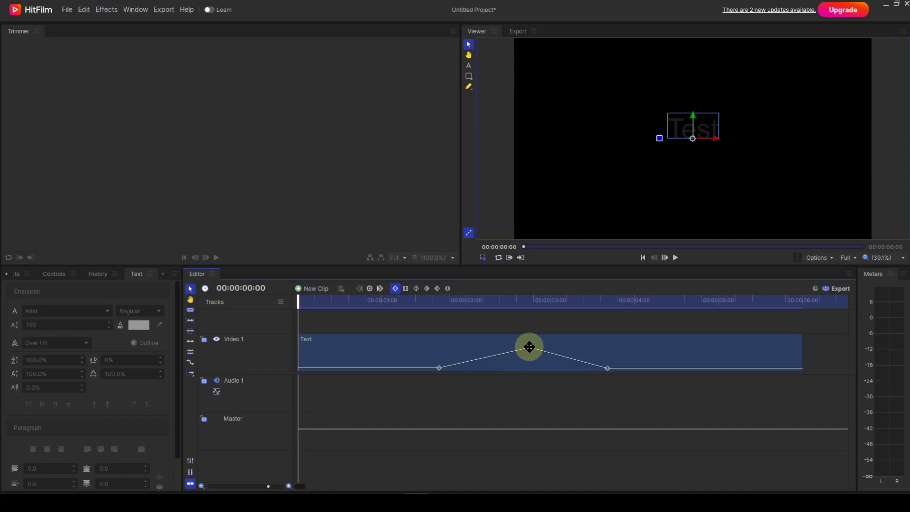
- Try Constant and Smooth interpolation on the middle opacity keyframe, returning it to Linear after each
left_click(406, 288)
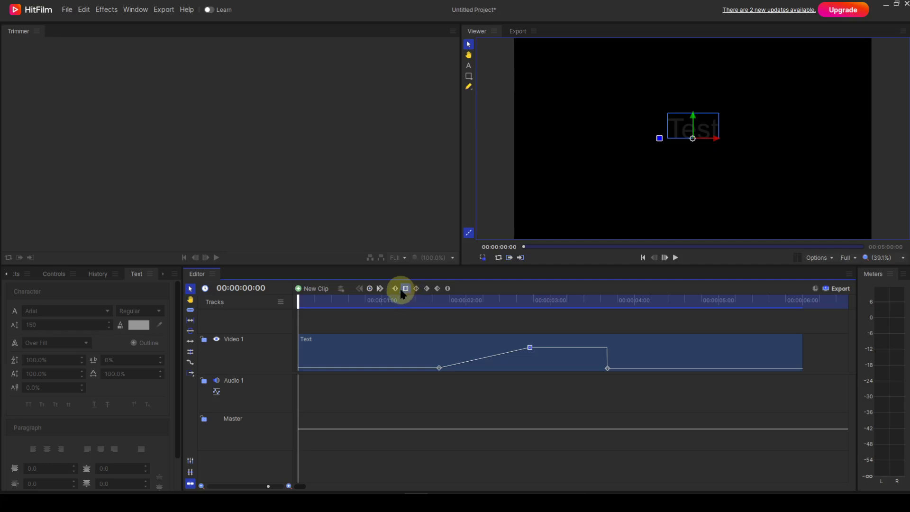
left_click(396, 289)
left_click(417, 289)
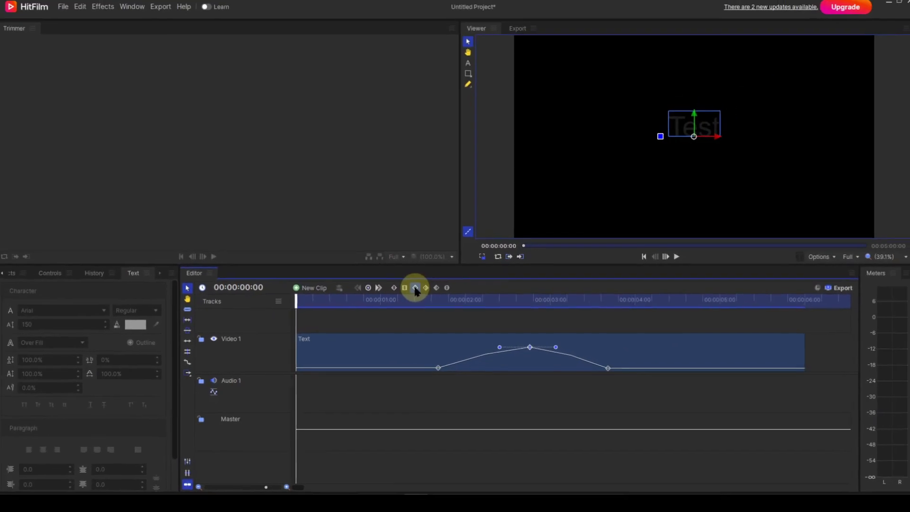
left_click(415, 288)
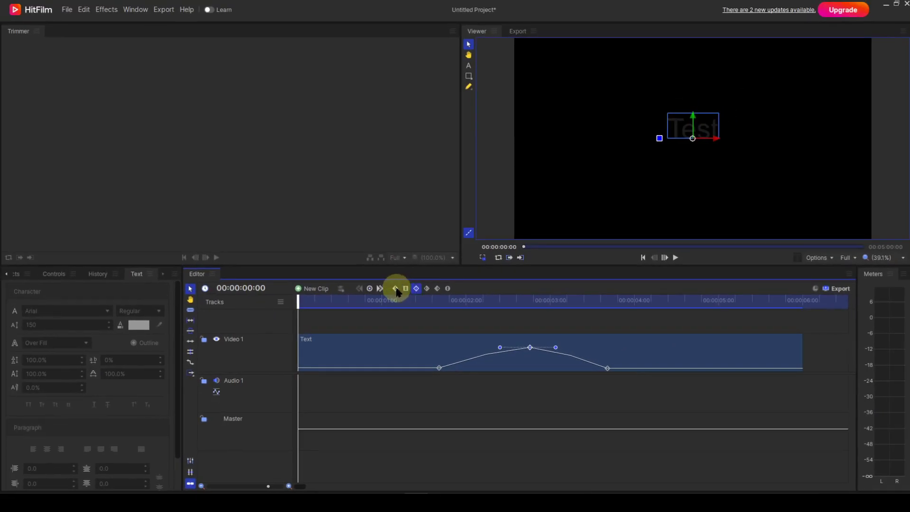
left_click(396, 289)
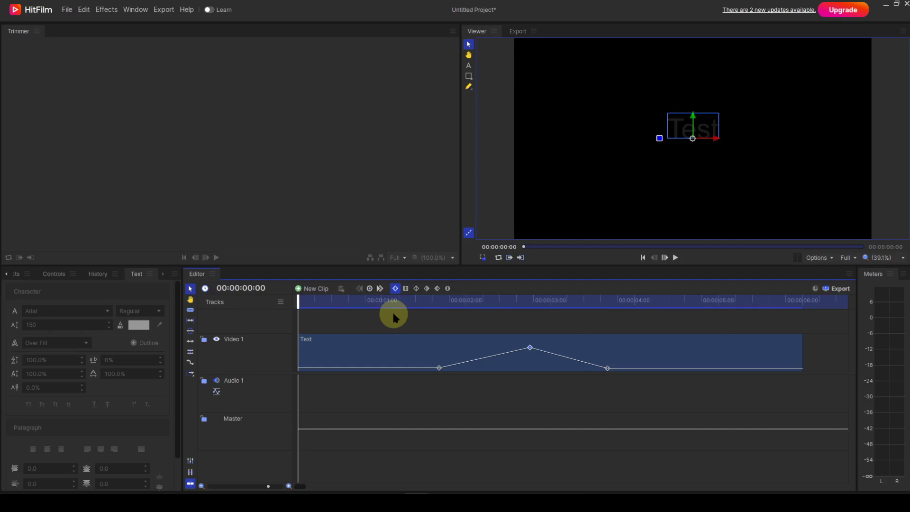
- Try Smooth In and Smooth Out interpolation on the middle opacity keyframe, returning it to Linear each time
left_click(427, 289)
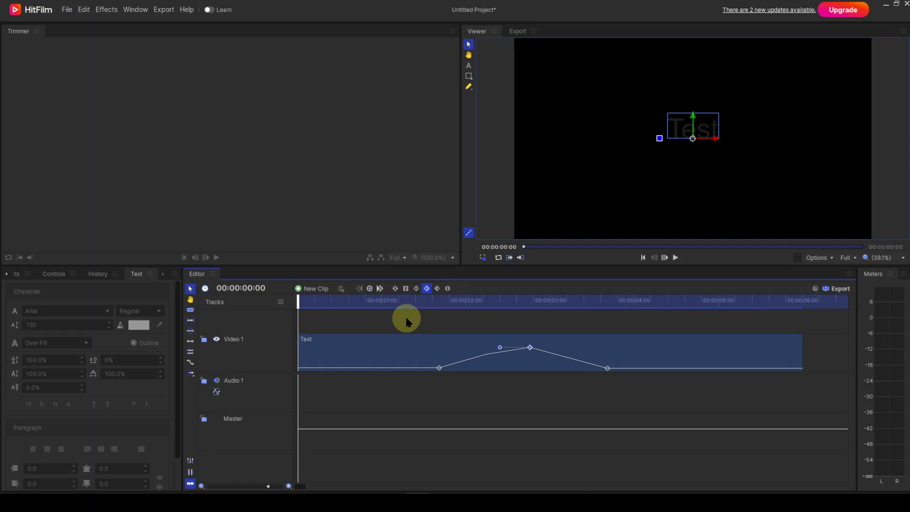
left_click(397, 290)
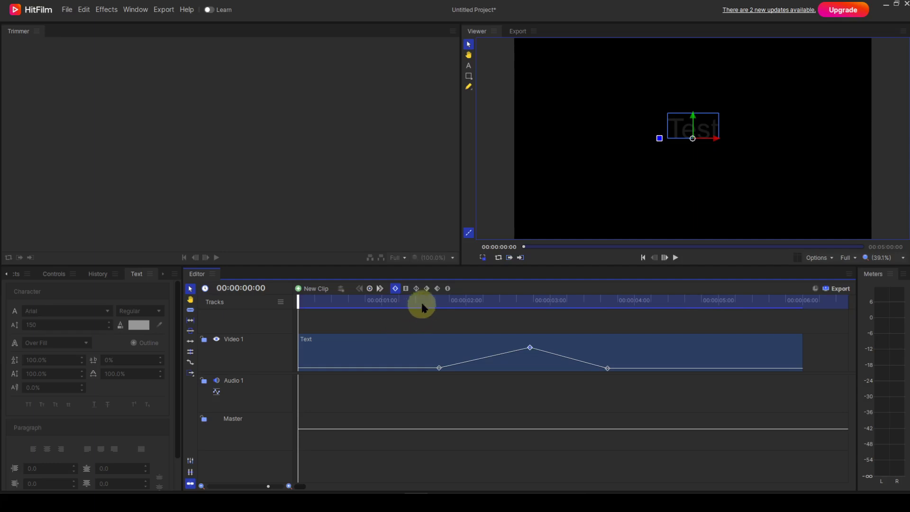
left_click(437, 289)
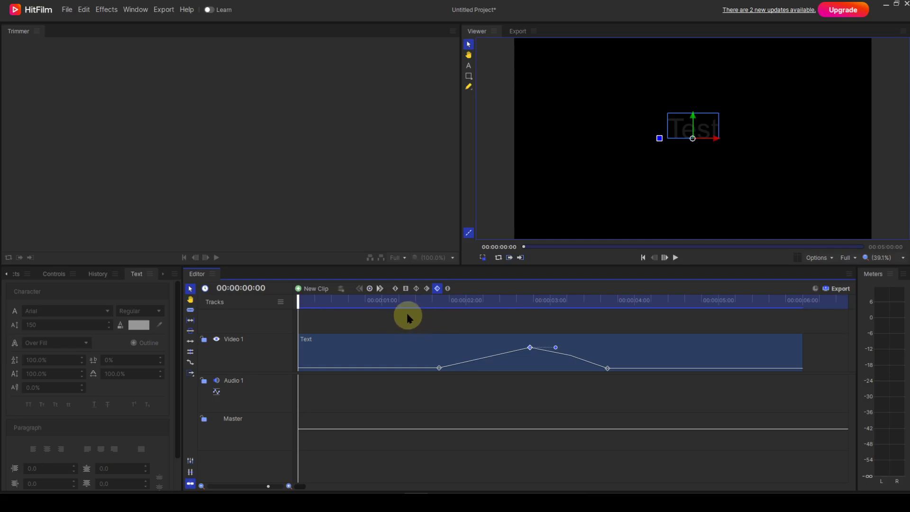
left_click(395, 288)
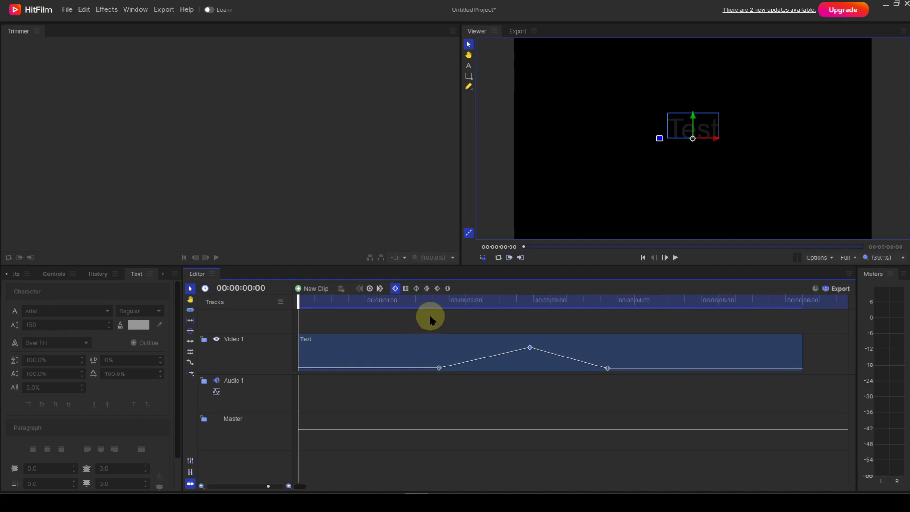
- Try Manual Bezier on the middle opacity keyframe, reshape the curve with its outgoing handle, and reset it to Linear
left_click(448, 290)
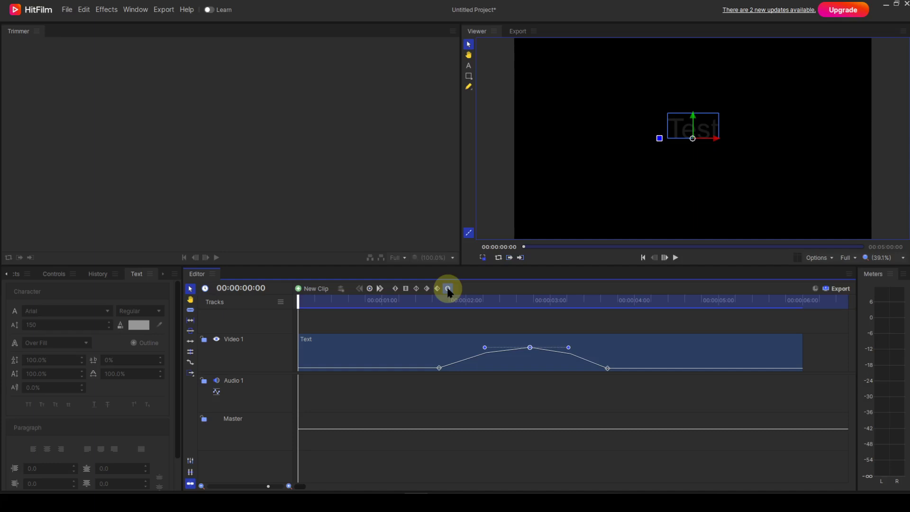
left_click(448, 289)
left_click_drag(565, 348, 572, 332)
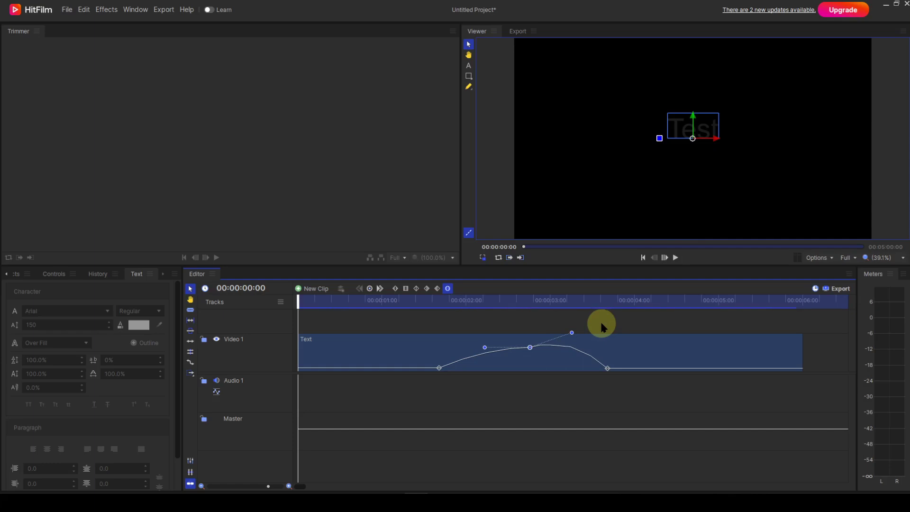
left_click_drag(574, 332, 570, 321)
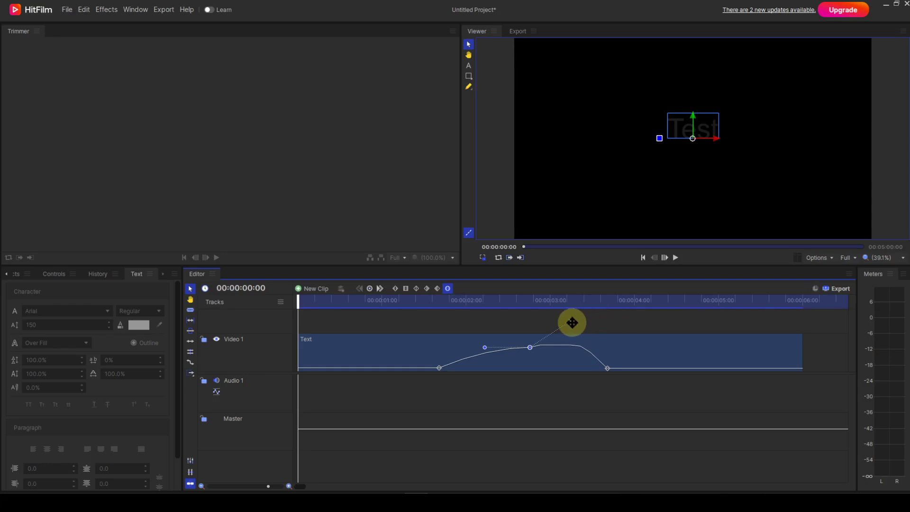
left_click_drag(572, 323, 620, 339)
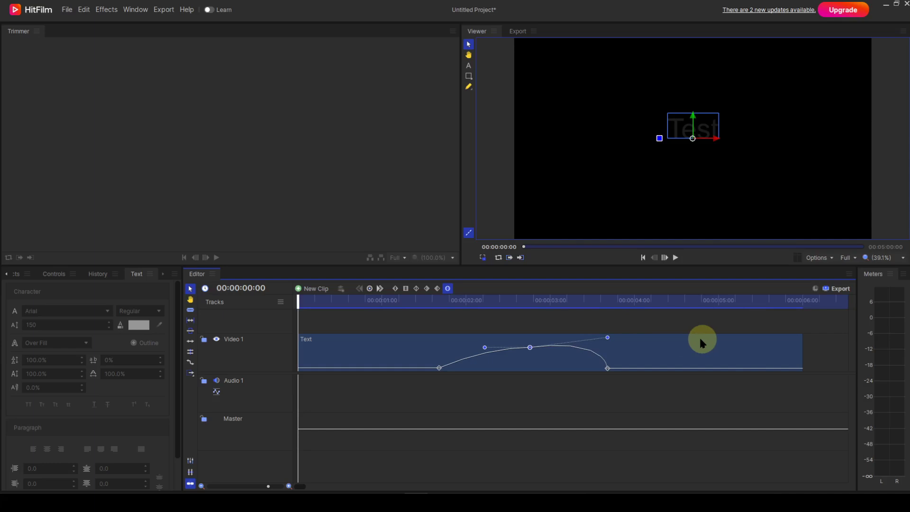
left_click(395, 288)
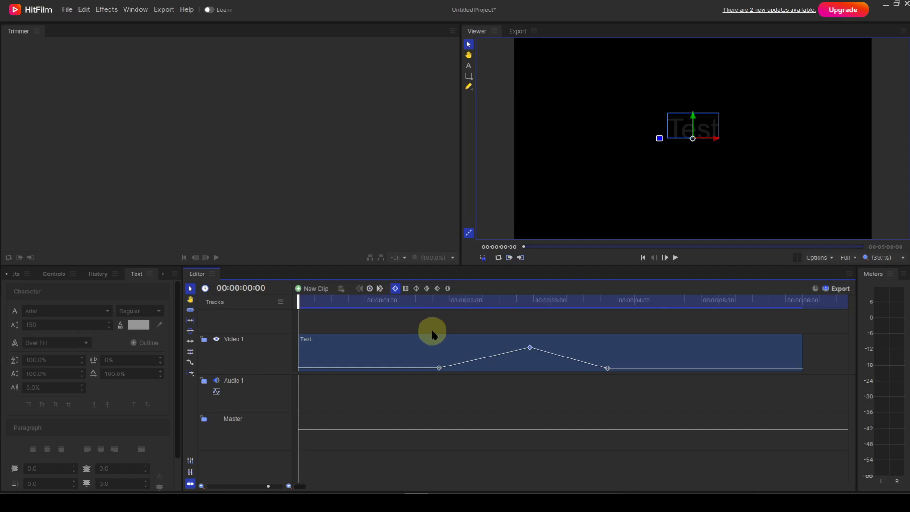
- Show the clip's opacity keyframes in a widened Value Graph, zoomed so that the whole peak fits
left_click(53, 275)
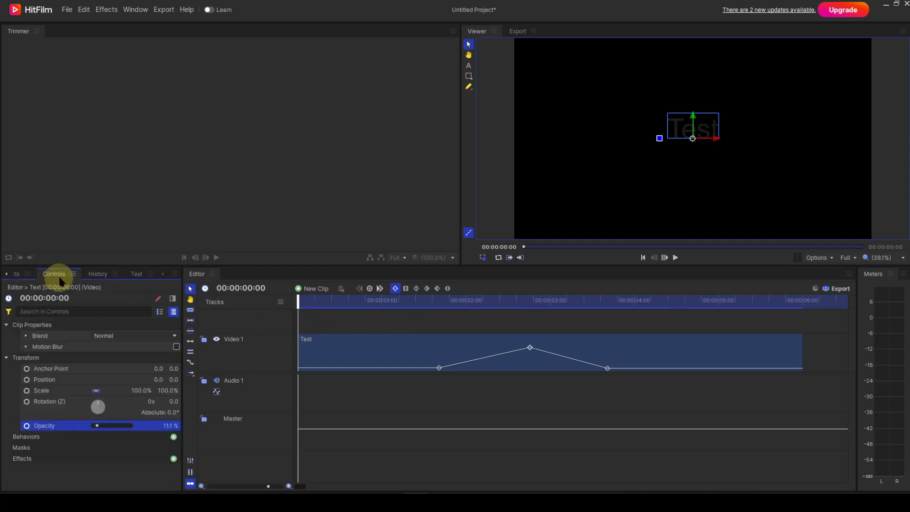
left_click(172, 299)
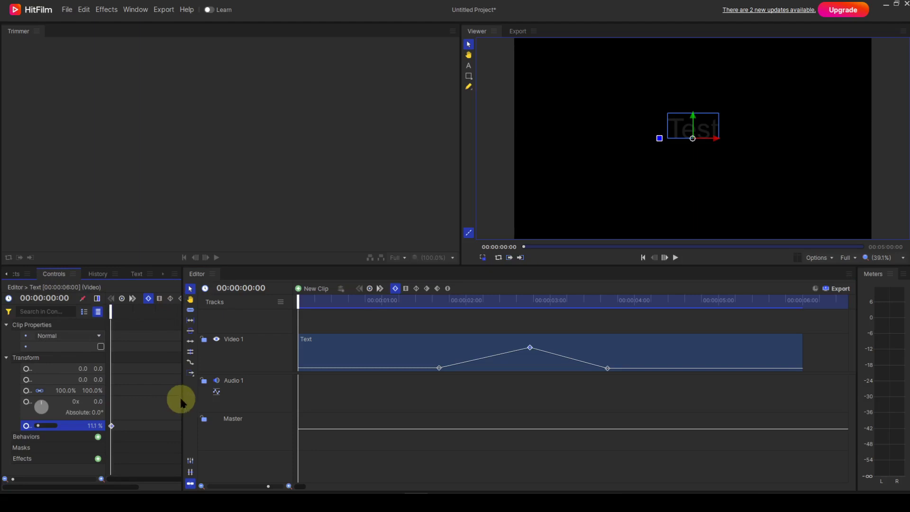
left_click_drag(182, 398, 304, 400)
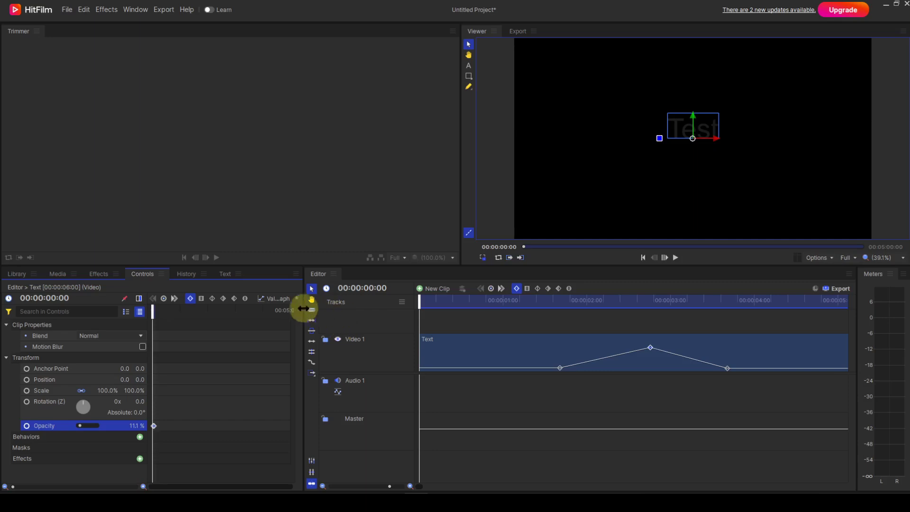
left_click(269, 303)
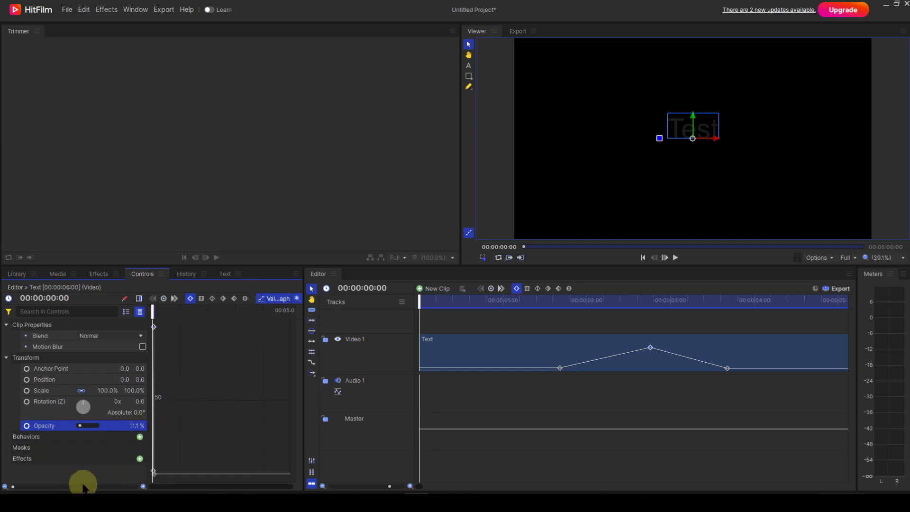
scroll(83, 488, "up", 1)
scroll(83, 488, "up", 5)
scroll(84, 488, "up", 4)
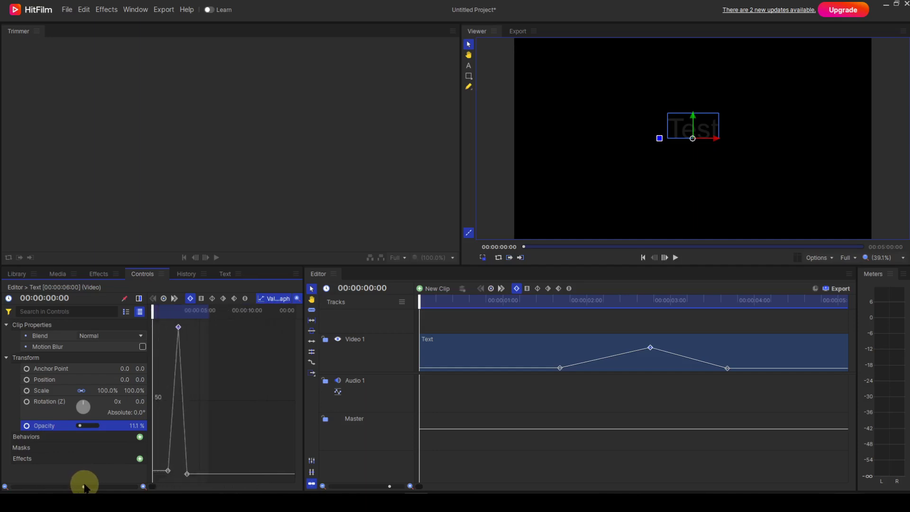
scroll(85, 488, "up", 2)
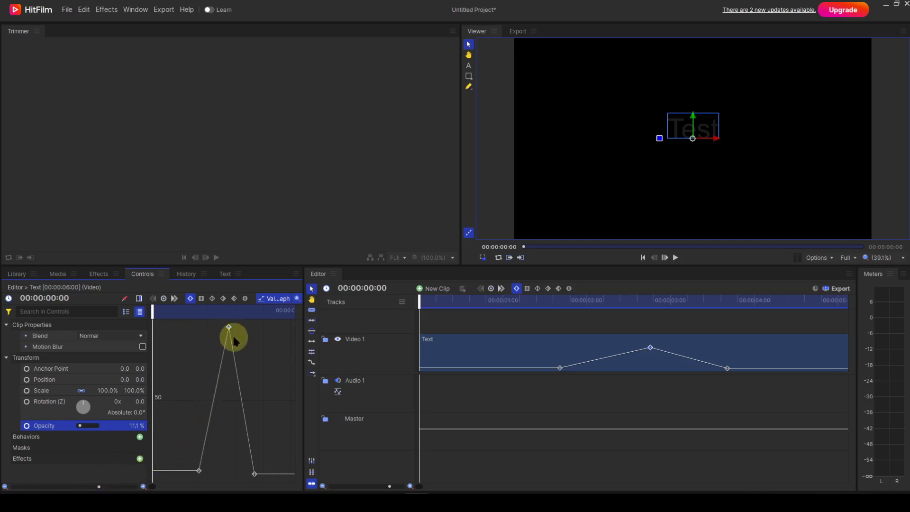
- Set the middle opacity keyframe to Manual Bezier and lengthen its outgoing handle in the Value Graph
left_click(245, 298)
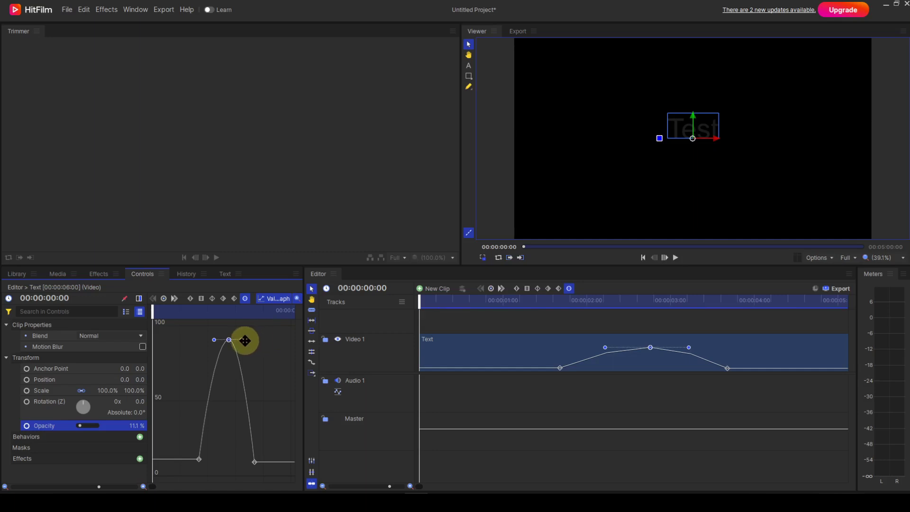
mouse_move(244, 340)
left_mouse_down()
mouse_move(241, 349)
mouse_move(251, 341)
left_mouse_up()
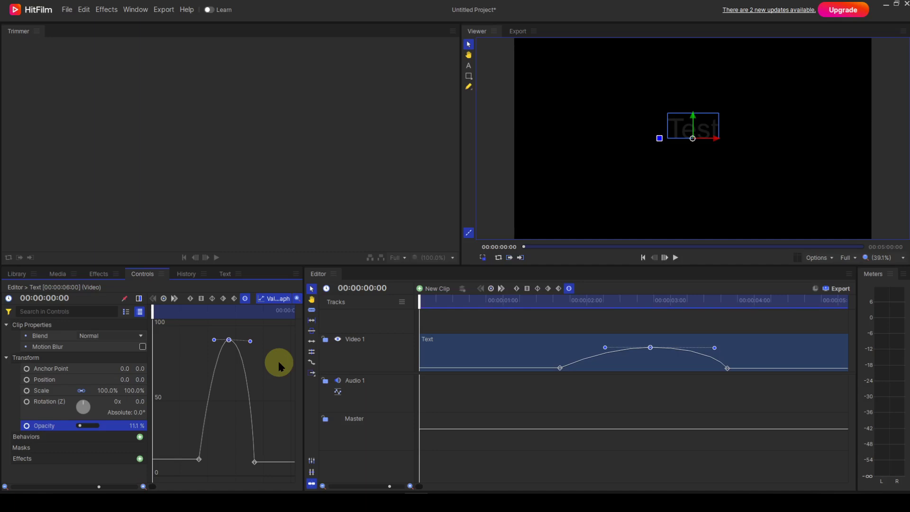
- Lock the middle keyframe's temporal control points and tilt its handles by lowering the outgoing one
right_click(250, 342)
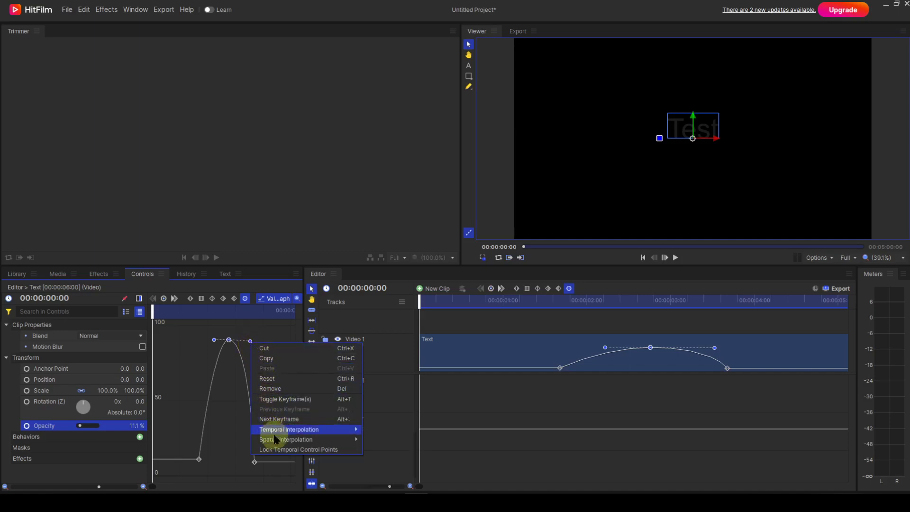
left_click(277, 450)
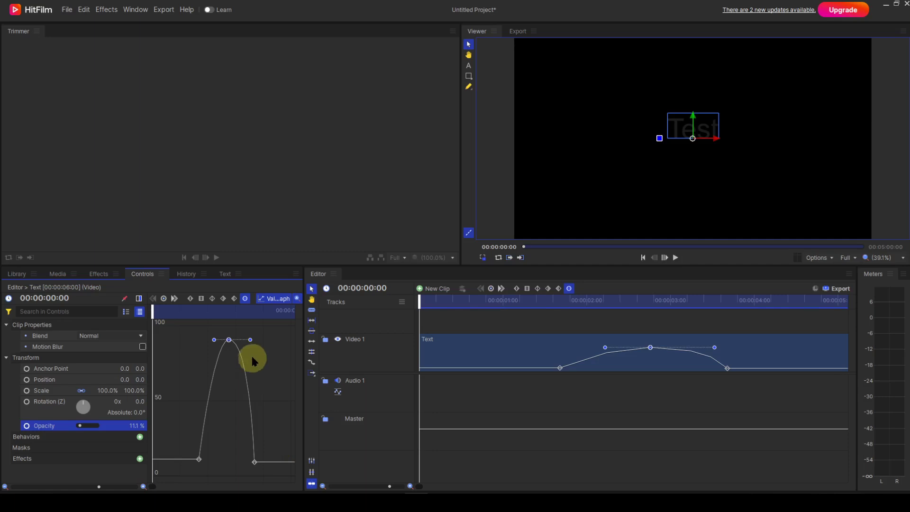
mouse_move(251, 342)
left_mouse_down()
mouse_move(249, 331)
mouse_move(248, 354)
left_mouse_up()
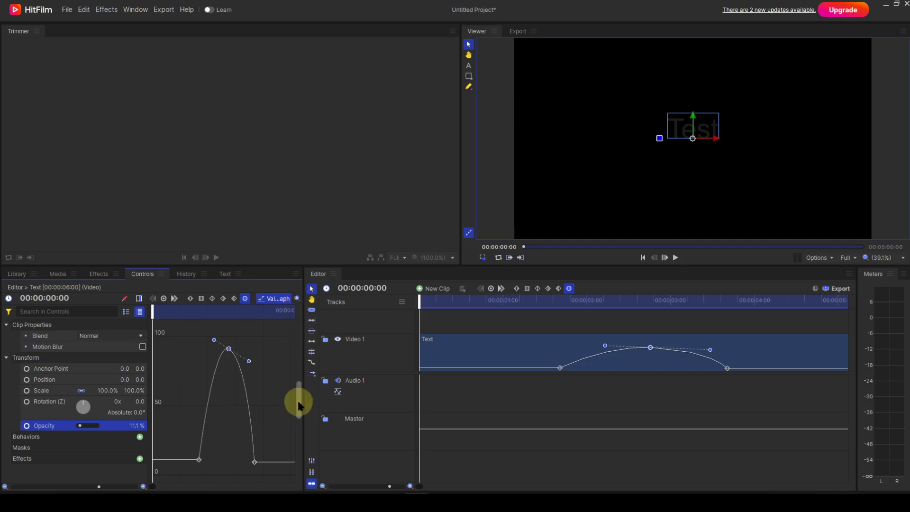
- Shift the Value Graph's vertical view and switch its automatic zoom back on
scroll(300, 400, "up", 1)
left_click_drag(299, 398, 297, 406)
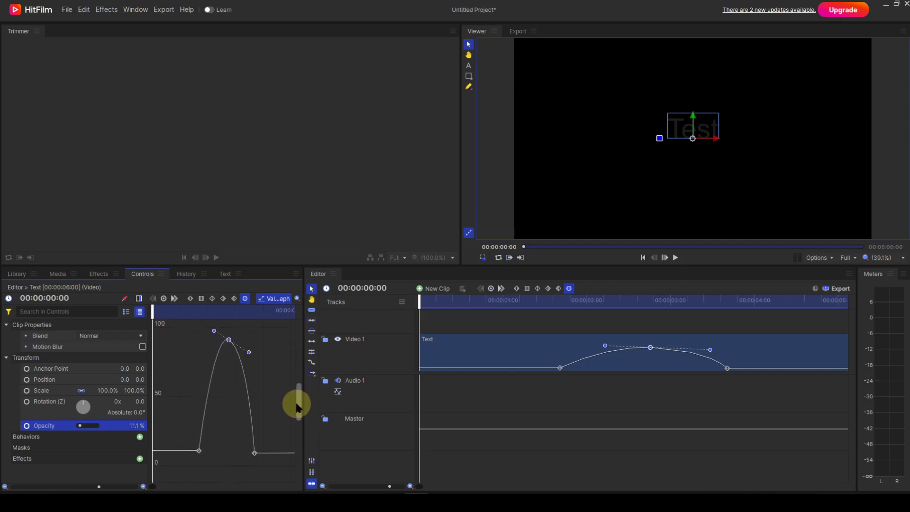
left_click(297, 299)
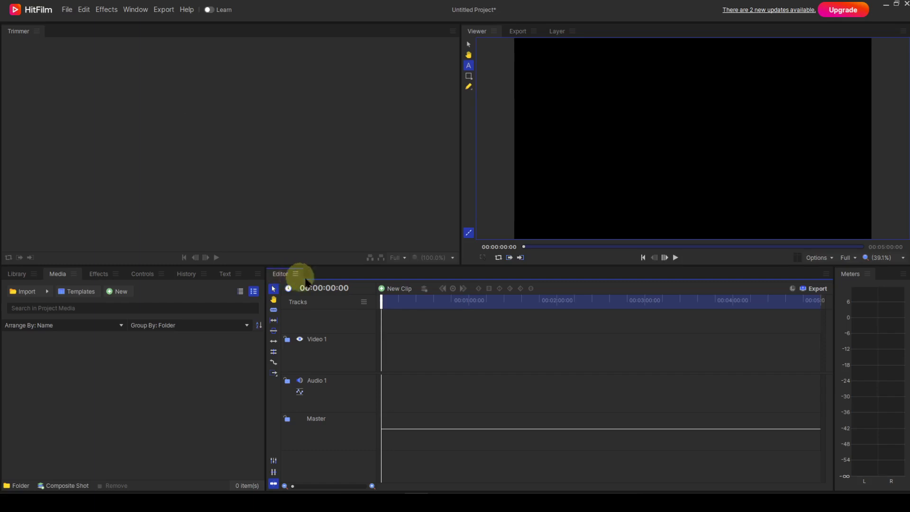
- Create a text clip on the Video 1 track, enlarge it in the timeline and enter the letter "A"
left_click(389, 290)
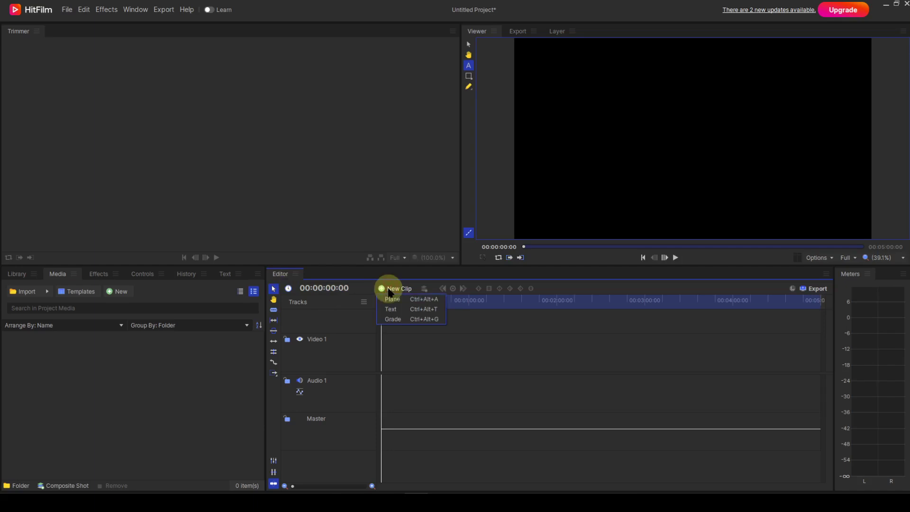
left_click(391, 312)
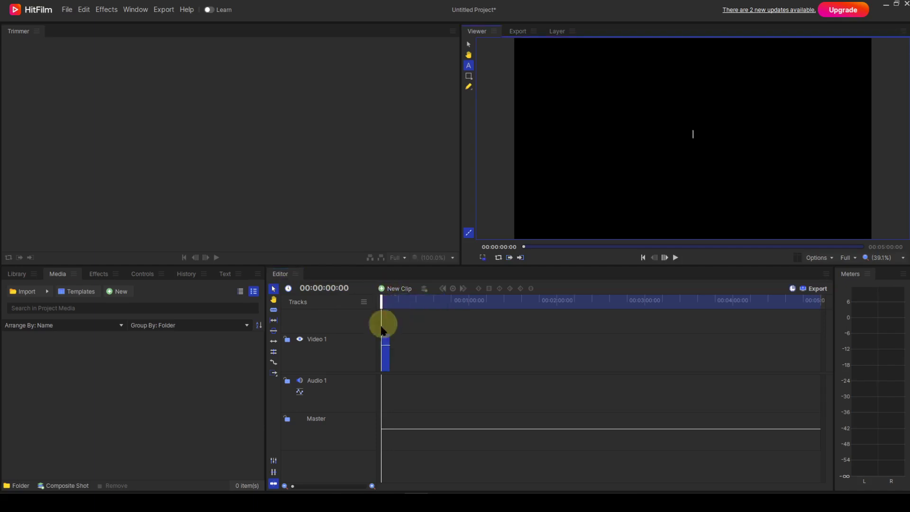
left_click(306, 487)
scroll(307, 487, "up", 5)
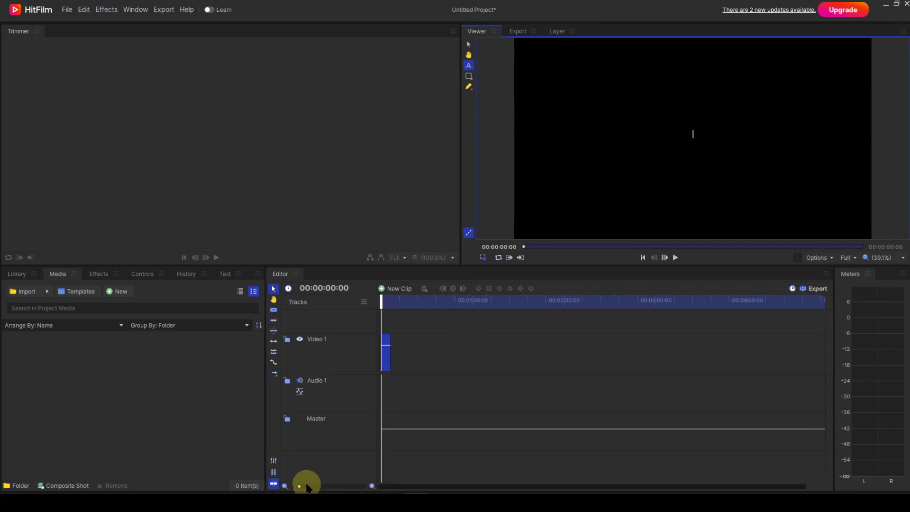
scroll(307, 486, "up", 6)
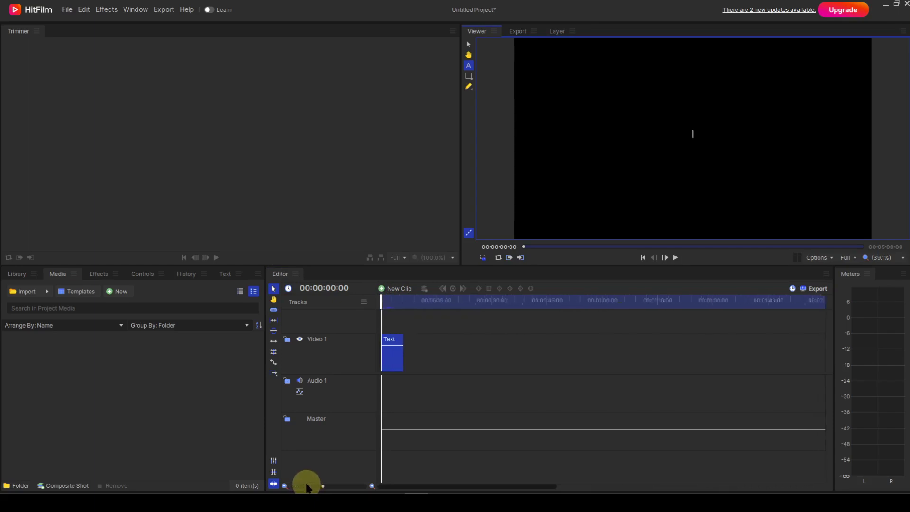
scroll(307, 487, "up", 1)
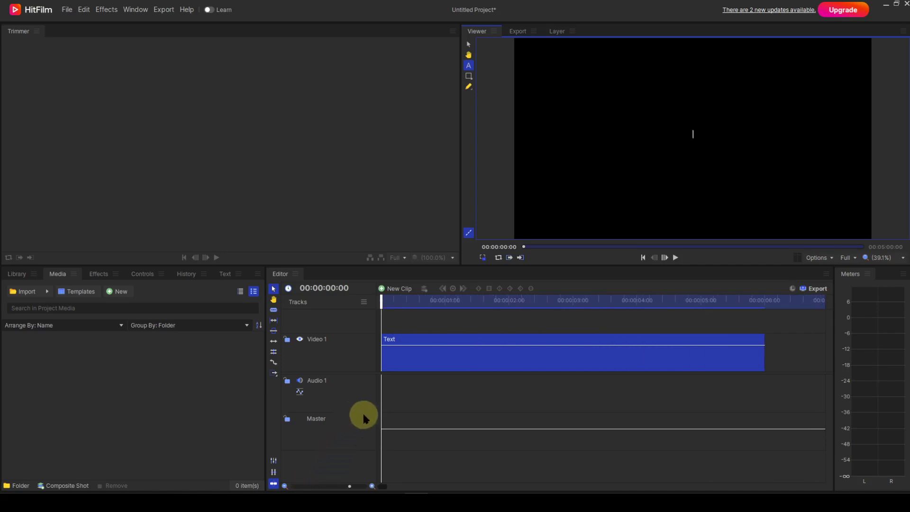
type("A")
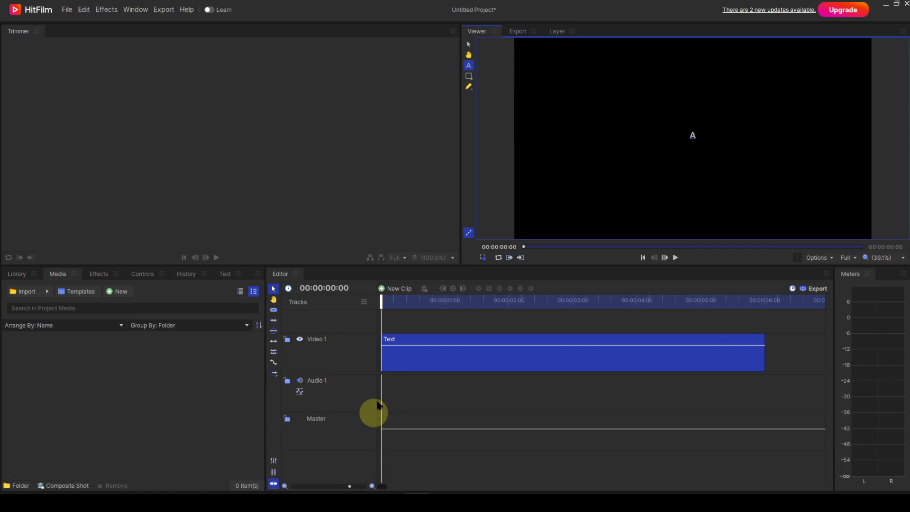
- Set the letter's font size to 241 and move it to the lower-left corner of the frame
left_click(468, 46)
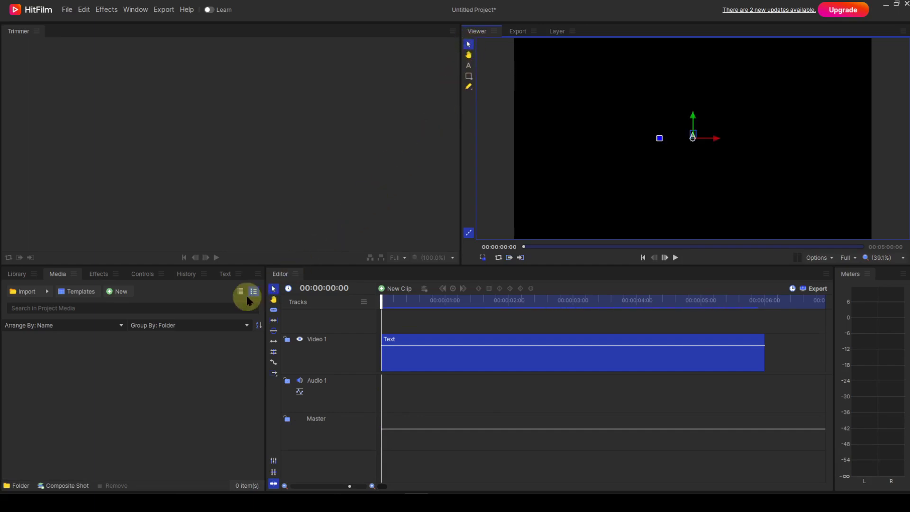
left_click(225, 274)
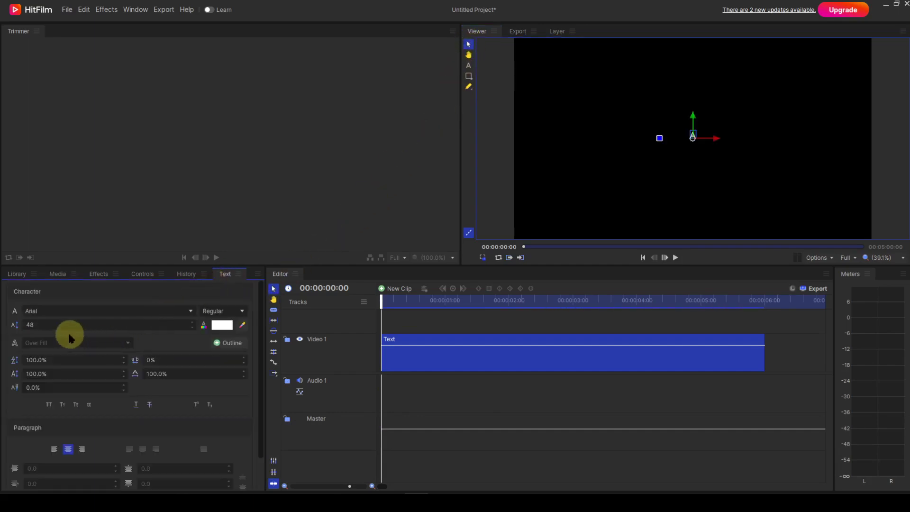
left_click(29, 325)
left_click_drag(29, 324, 28, 324)
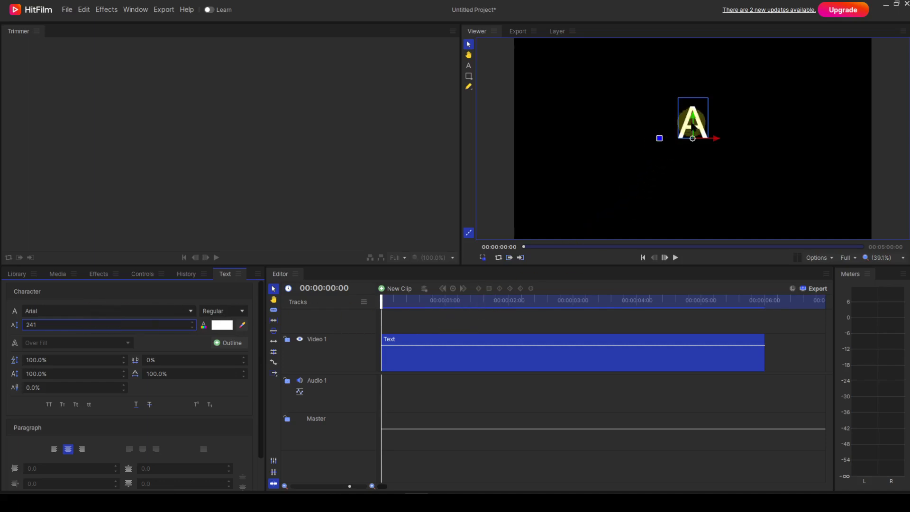
left_click_drag(692, 144, 547, 222)
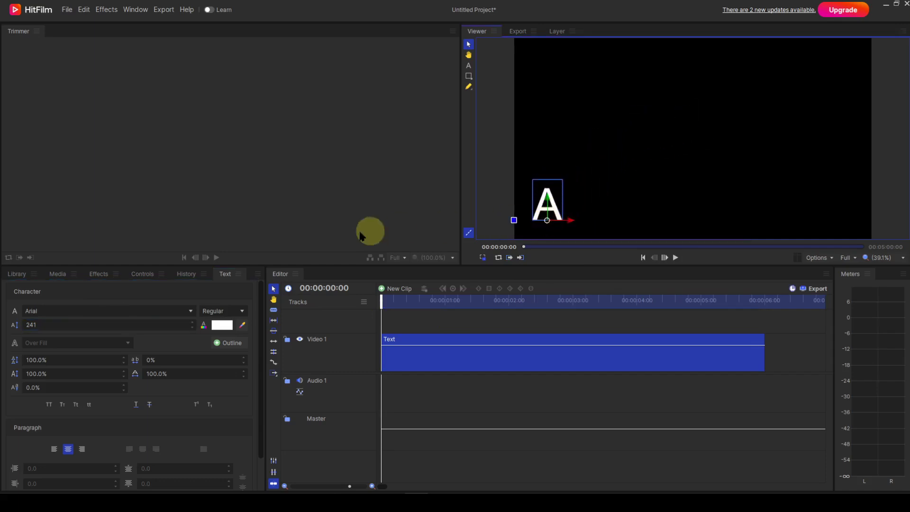
- Enable Position keyframing at the clip's start, and at 00:00:01:00 move the letter up to about -532, 18
left_click(145, 278)
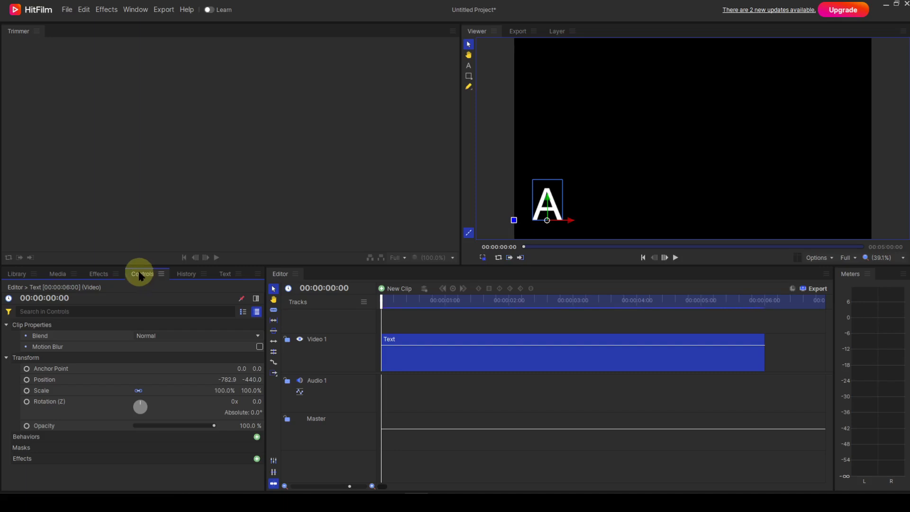
left_click(38, 380)
left_click(27, 379)
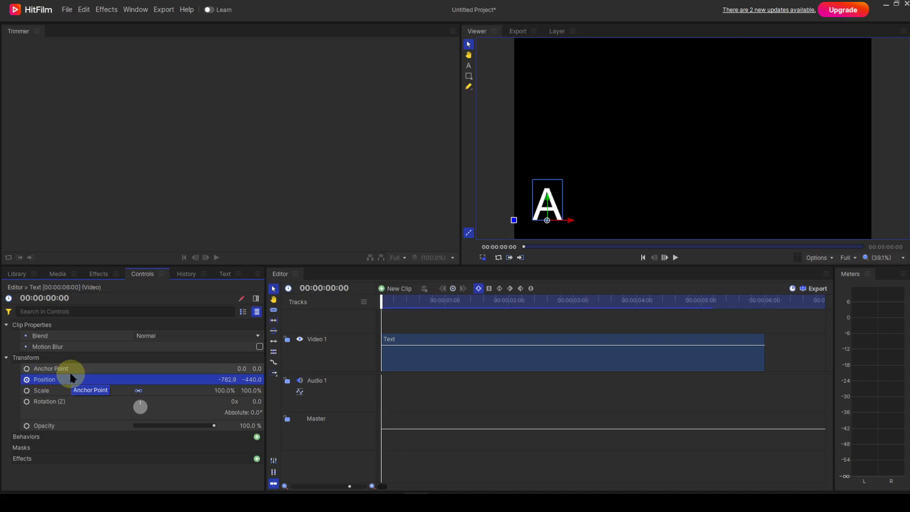
left_click(444, 301)
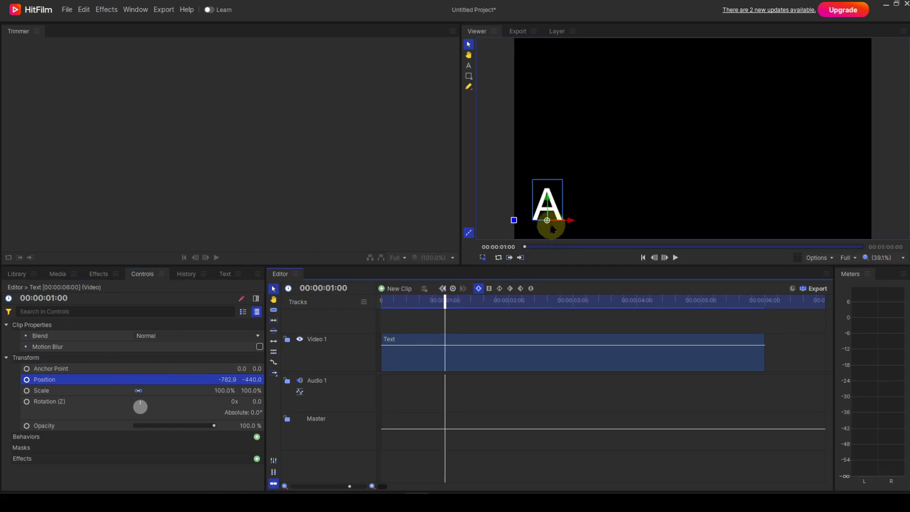
left_click_drag(549, 218, 594, 135)
- Add Position keyframes at 00:00:02:09 down at about -376, -358 and at 00:00:03:07 up at about -82, 192
left_click(532, 301)
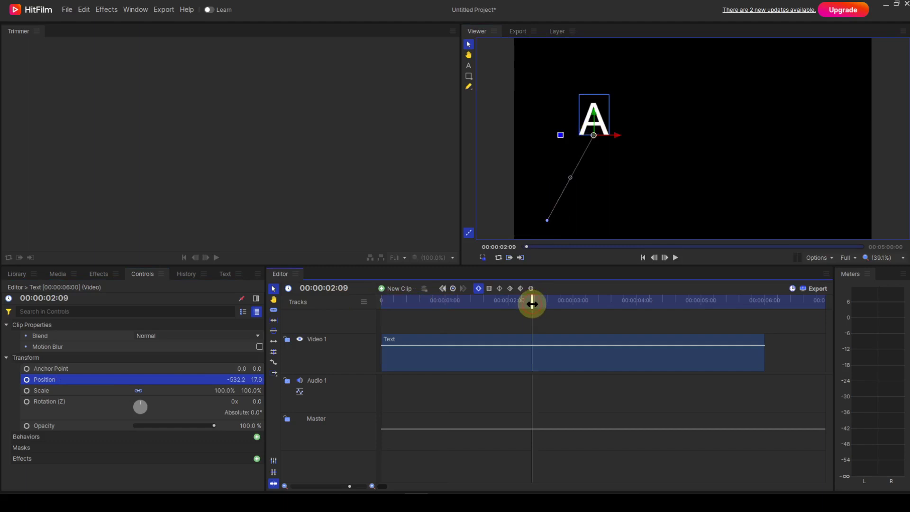
left_click_drag(593, 145, 623, 209)
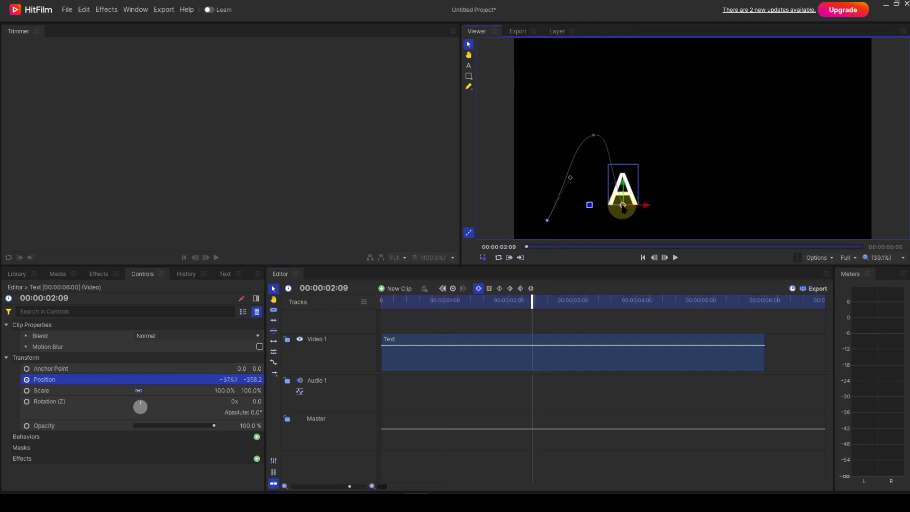
left_click(591, 301)
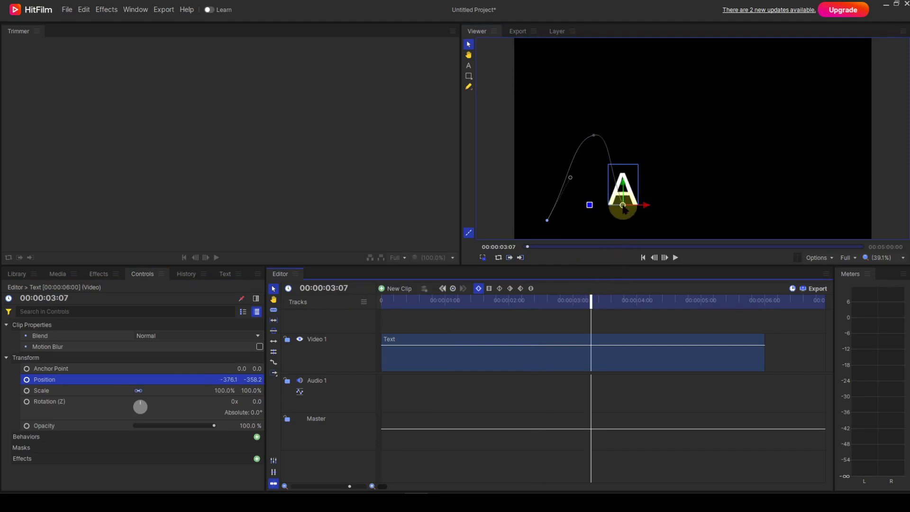
left_click_drag(623, 205, 677, 103)
- Add Position keyframes at 00:00:04:09 low and right of centre and at 00:00:05:13 up at about 338, 289
left_click(661, 305)
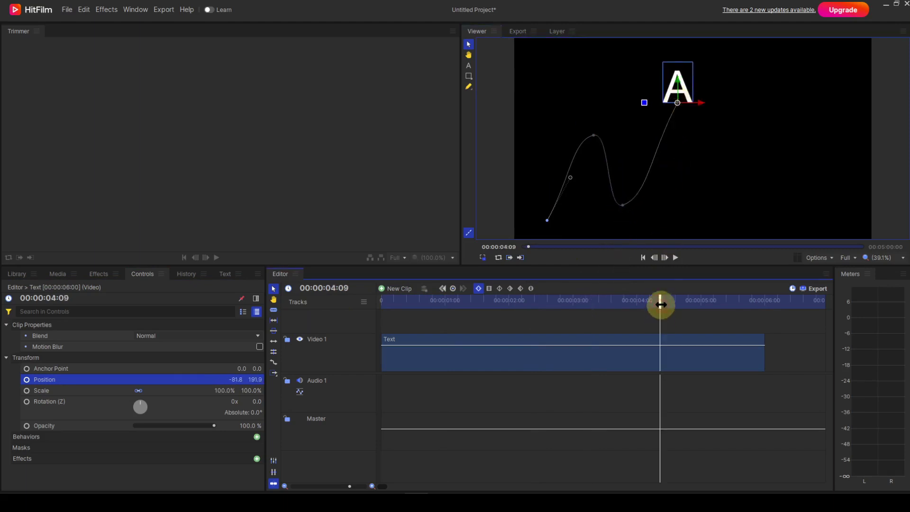
left_click_drag(679, 106, 728, 206)
left_click(734, 301)
left_click_drag(729, 206, 756, 85)
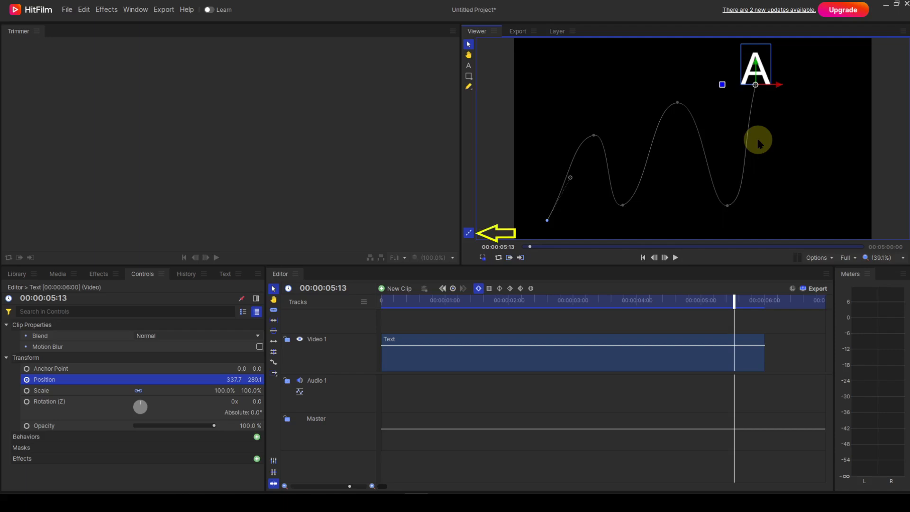
- Toggle the motion path display off and on, and make the spatial interpolation of the path's first trough keyframe Linear
left_click(468, 233)
left_click(468, 234)
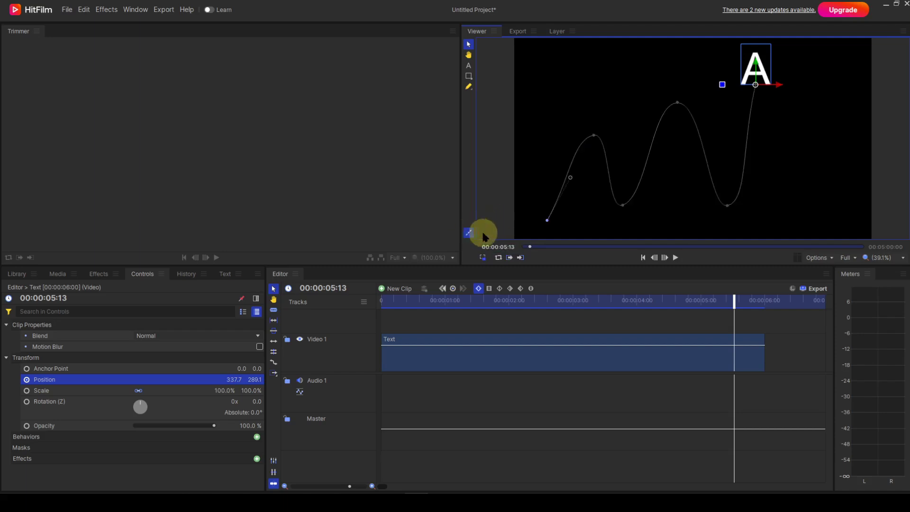
right_click(622, 207)
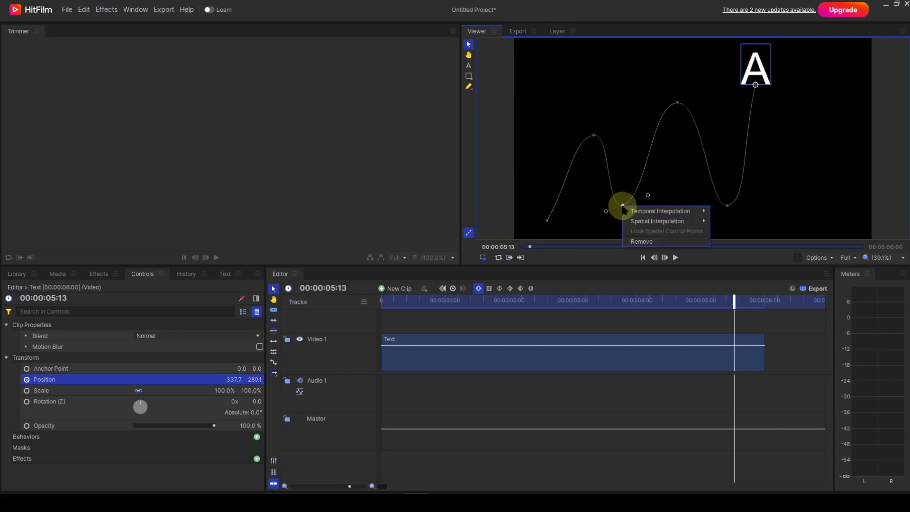
mouse_move(633, 223)
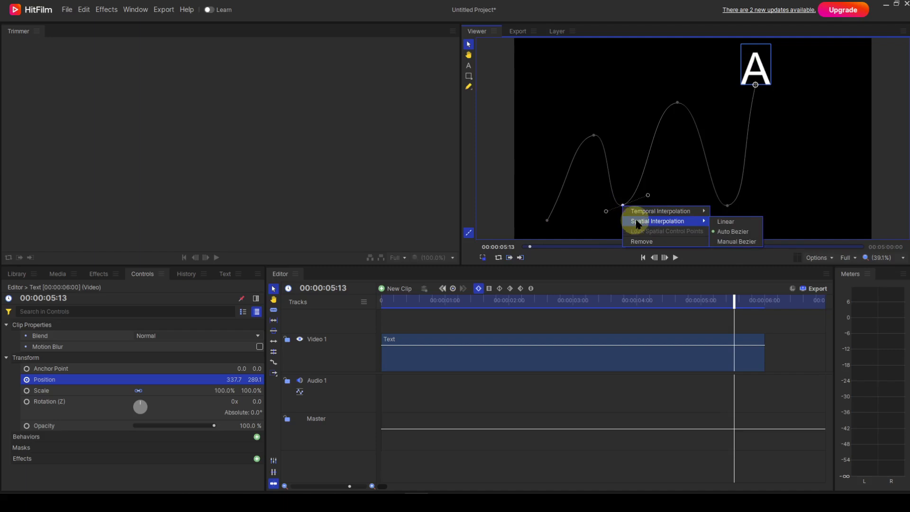
left_click(720, 223)
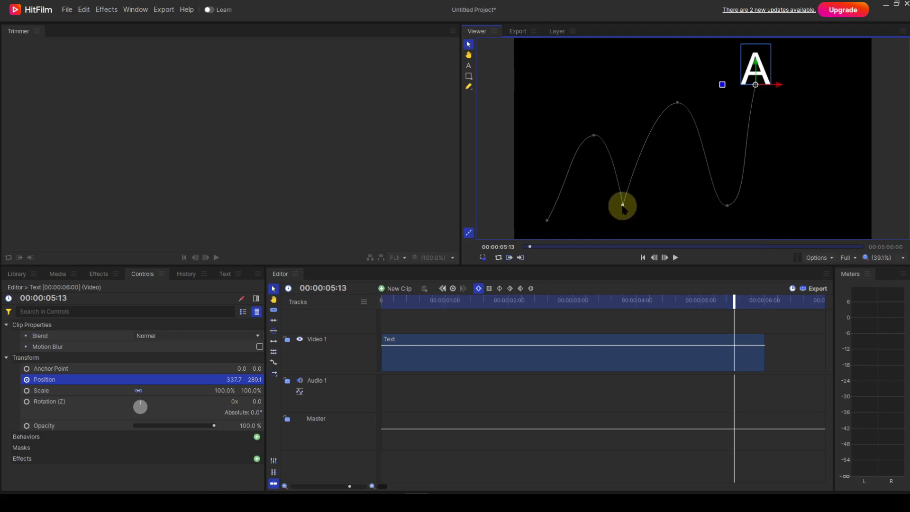
- Switch the spatial interpolation of the motion path's first trough keyframe to Manual Bezier
right_click(623, 208)
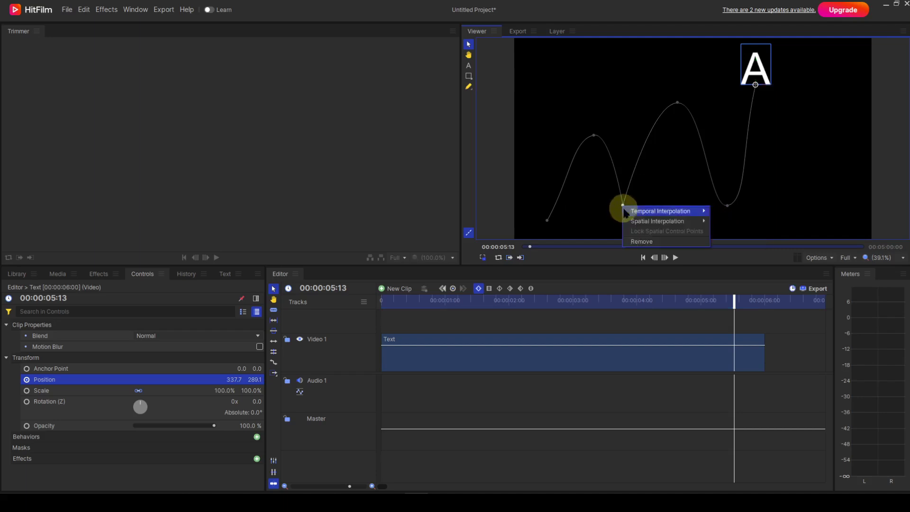
mouse_move(631, 221)
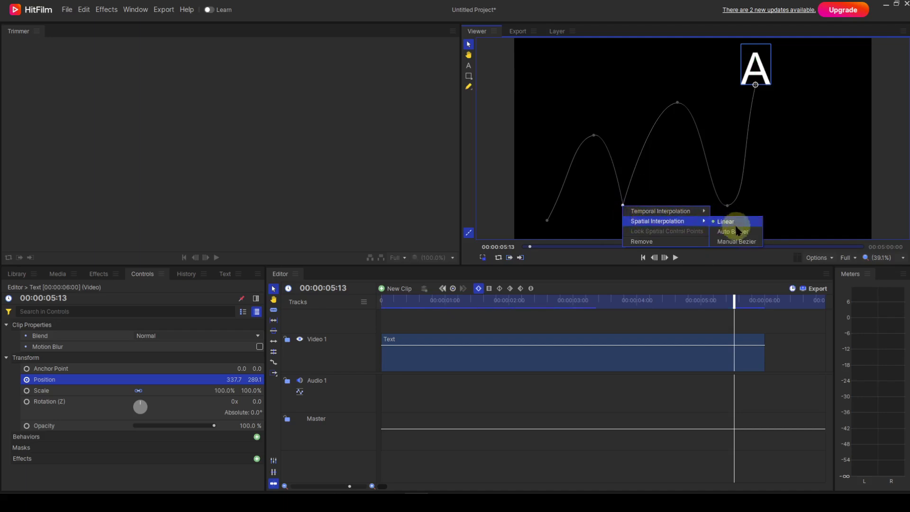
left_click(736, 242)
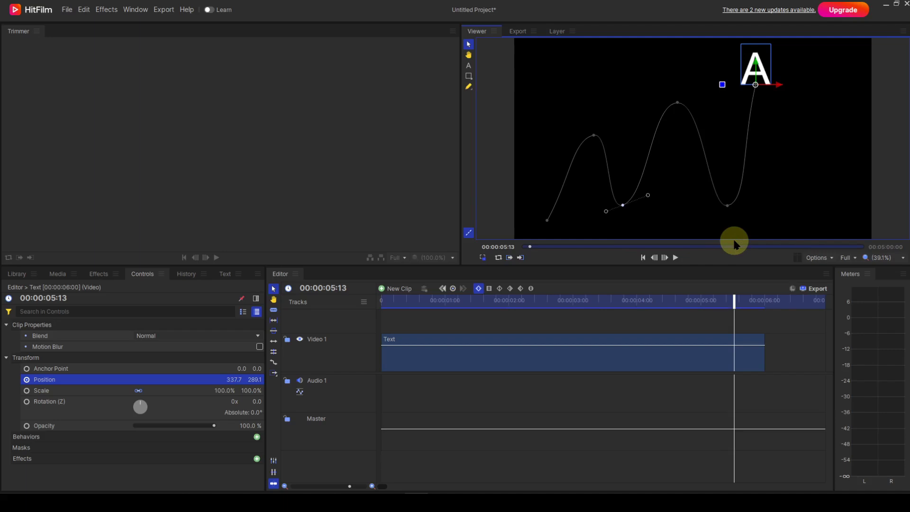
- Lock the first trough keyframe's spatial control points and tilt its handles by lowering the outgoing one slightly
right_click(623, 209)
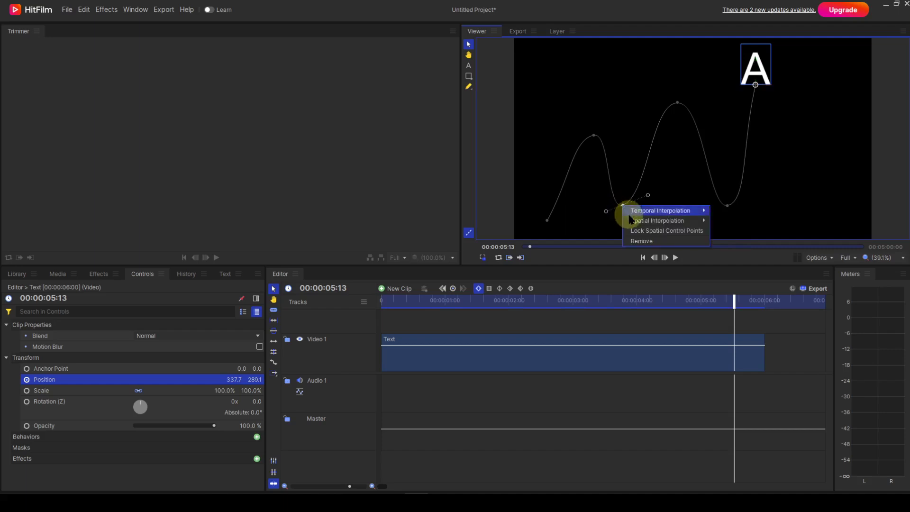
left_click(636, 231)
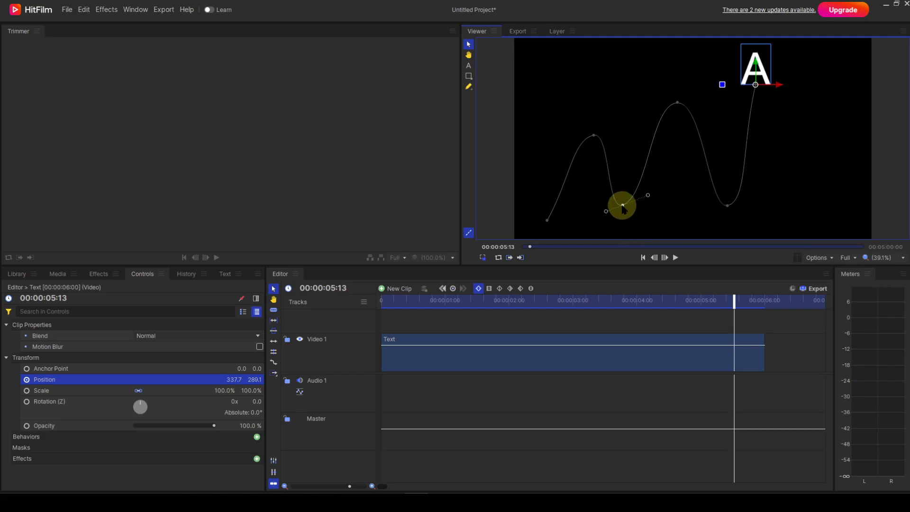
mouse_move(647, 195)
left_mouse_down()
mouse_move(647, 204)
mouse_move(651, 197)
left_mouse_up()
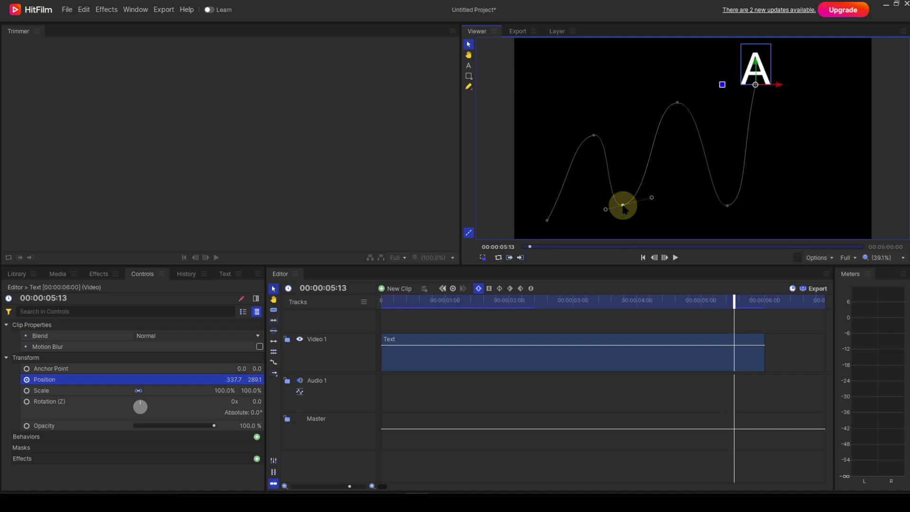
- Set the first trough keyframe's spatial interpolation back to Auto Bezier
right_click(623, 207)
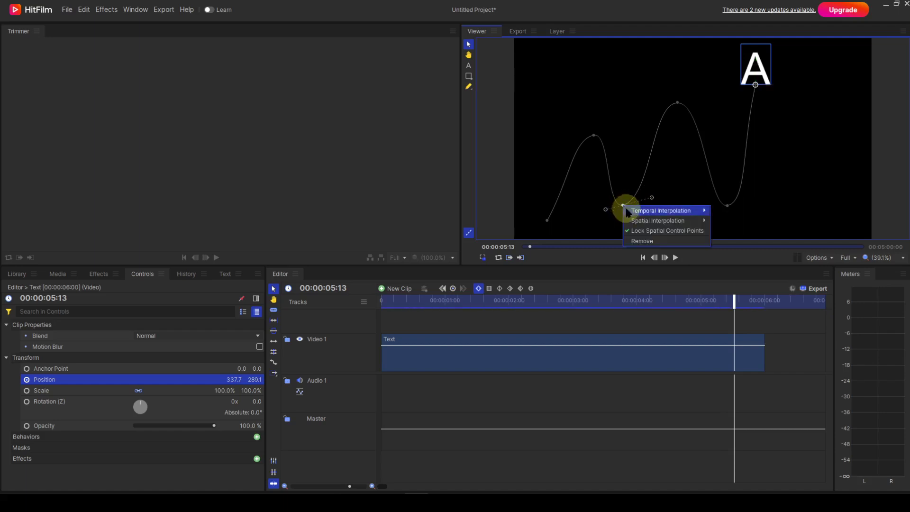
mouse_move(627, 212)
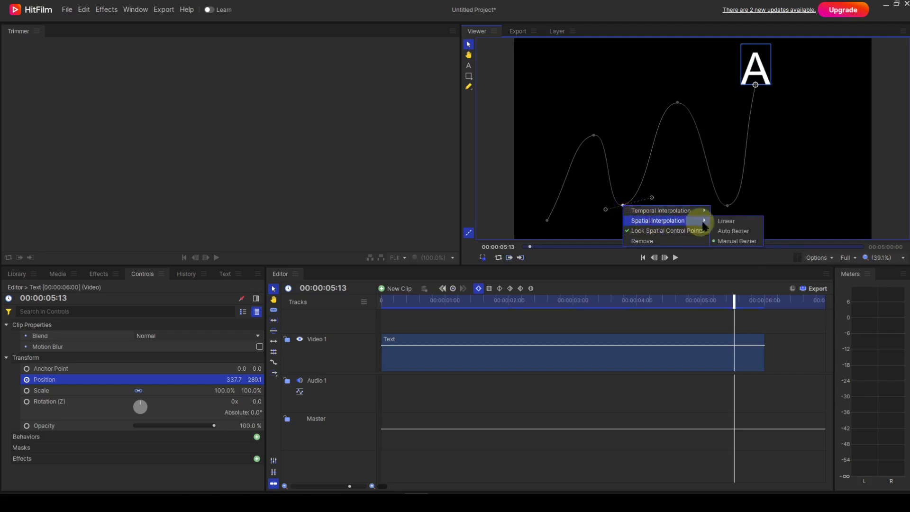
left_click(733, 232)
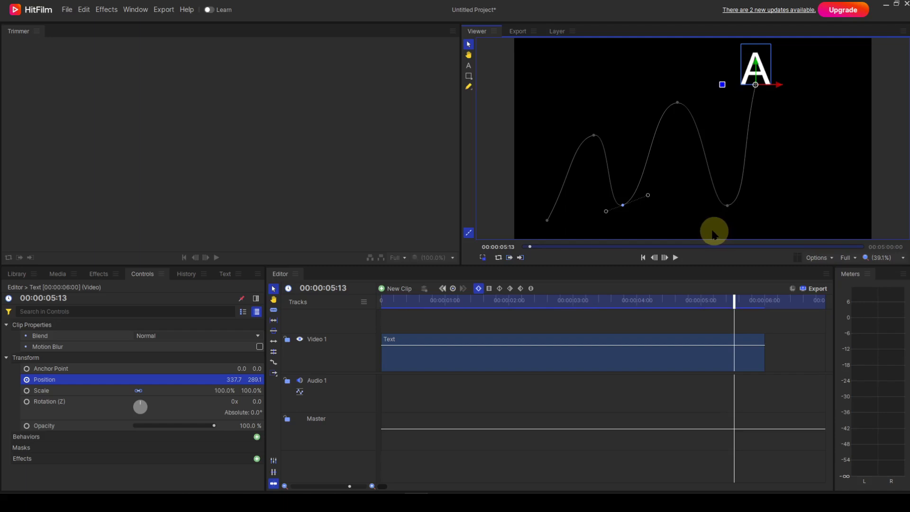
- Lower the outgoing spatial handle of the first trough keyframe independently until it is nearly level with the keyframe
right_click(623, 209)
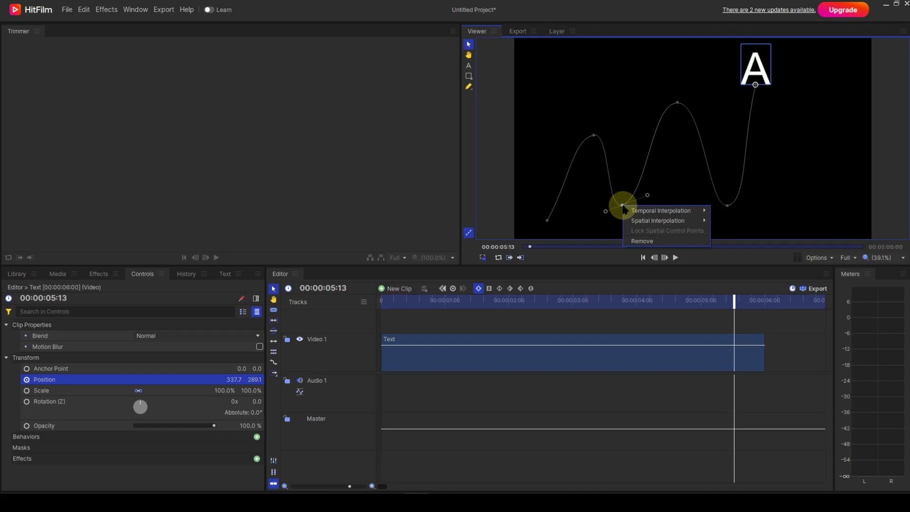
mouse_move(632, 221)
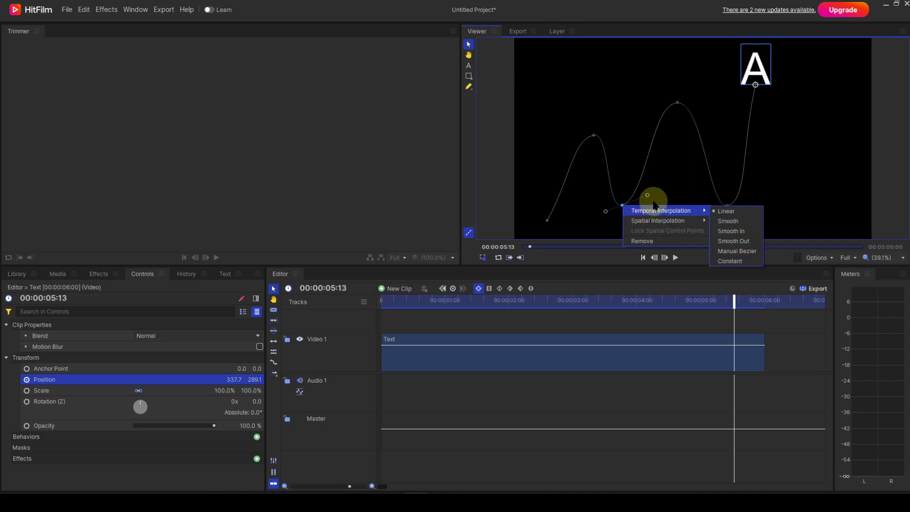
left_click_drag(647, 195, 647, 204)
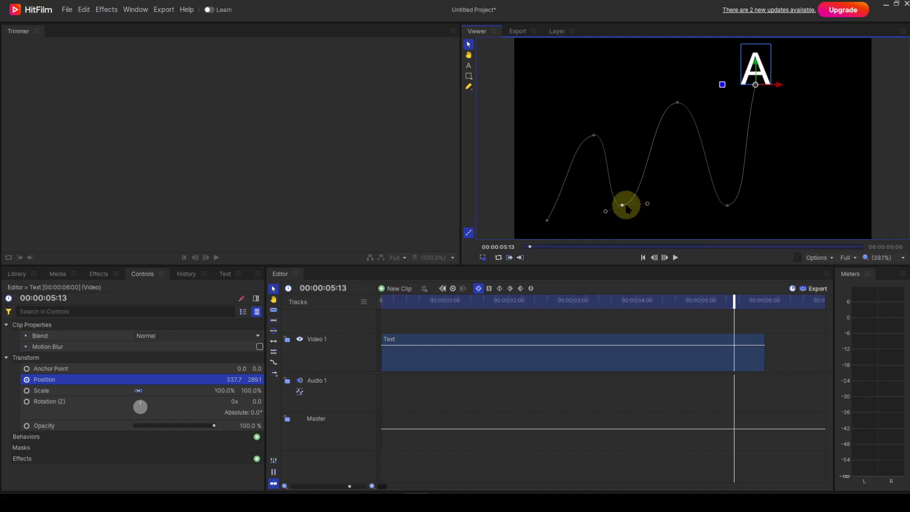
- Lock the first trough keyframe's spatial control points and bring both handles roughly level with the keyframe
right_click(622, 207)
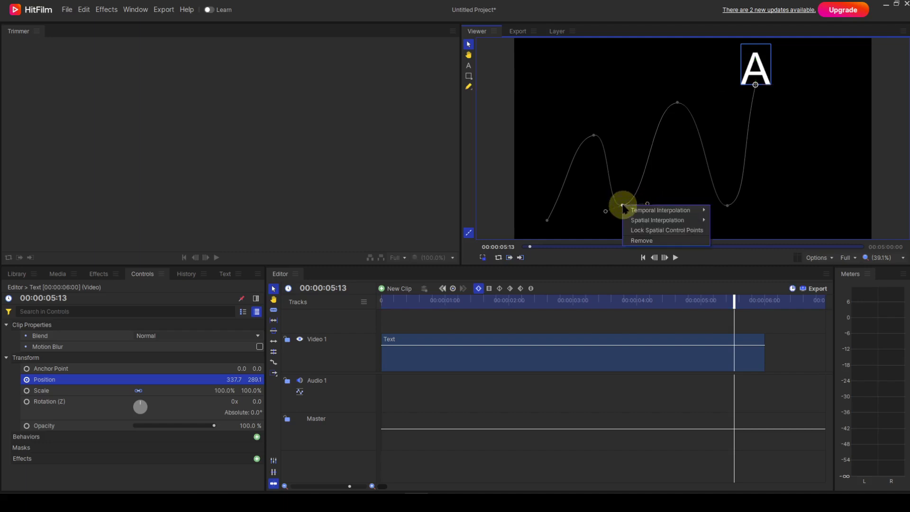
mouse_move(632, 222)
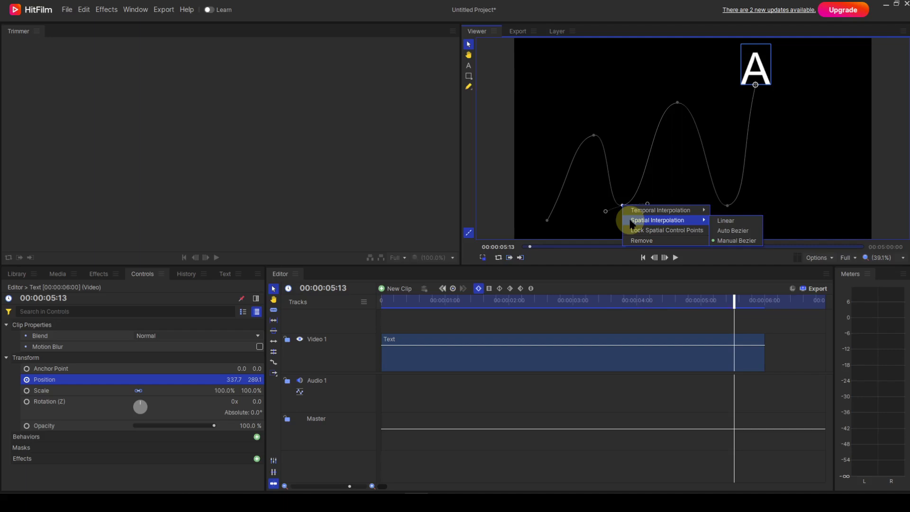
left_click(650, 230)
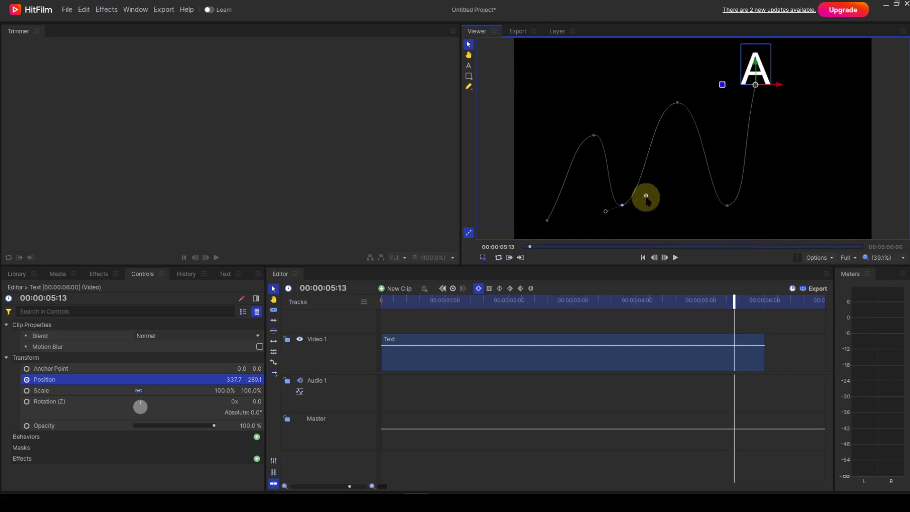
left_click_drag(646, 196, 646, 206)
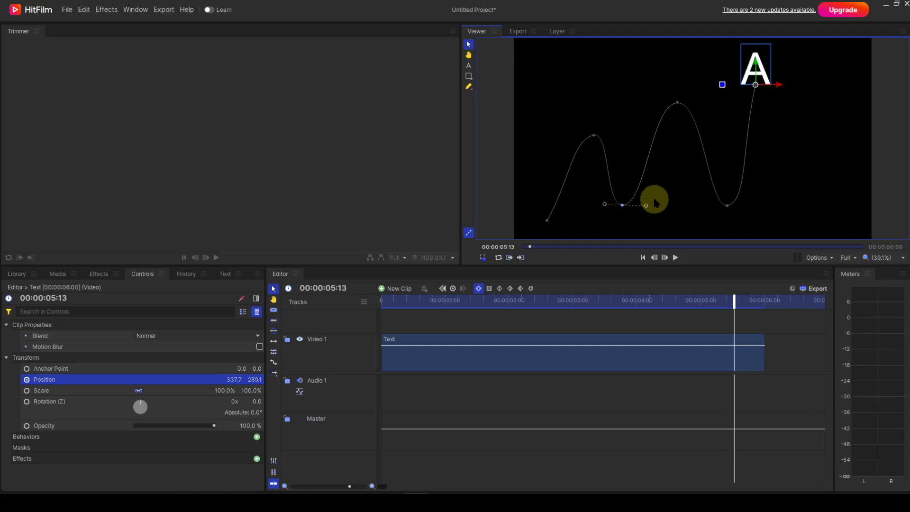
- Set the temporal interpolation of the motion path's second peak keyframe to Constant
left_click(677, 103)
right_click(677, 103)
mouse_move(679, 105)
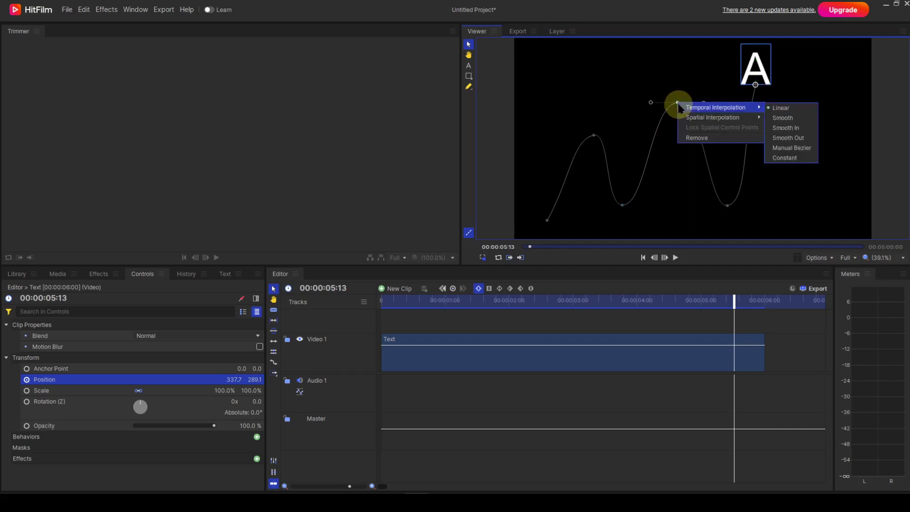
left_click(777, 158)
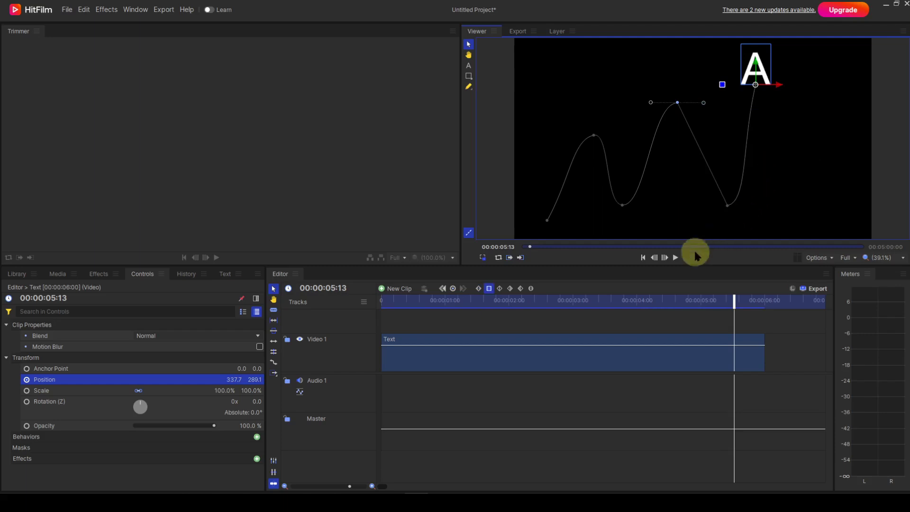
- Play the animation from the start to preview it, and lower the second peak keyframe's outgoing spatial handle slightly
left_click(643, 258)
left_click(675, 259)
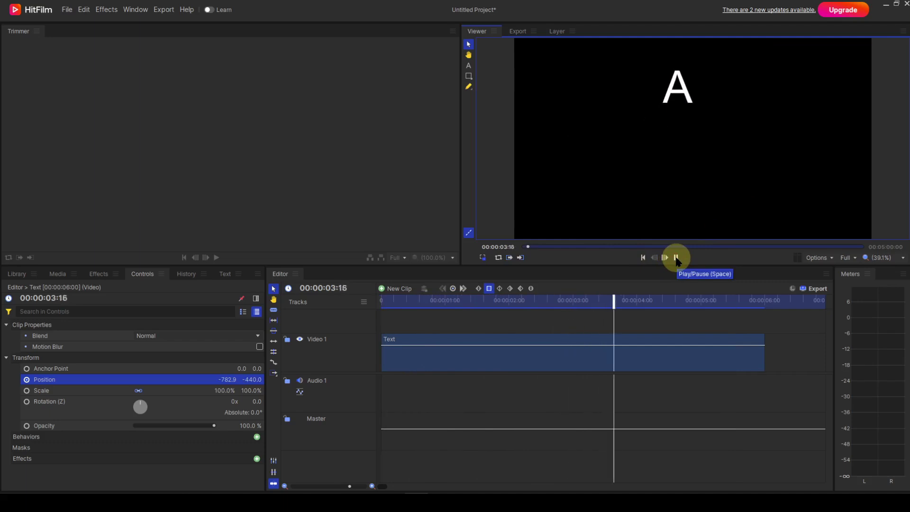
left_click(677, 258)
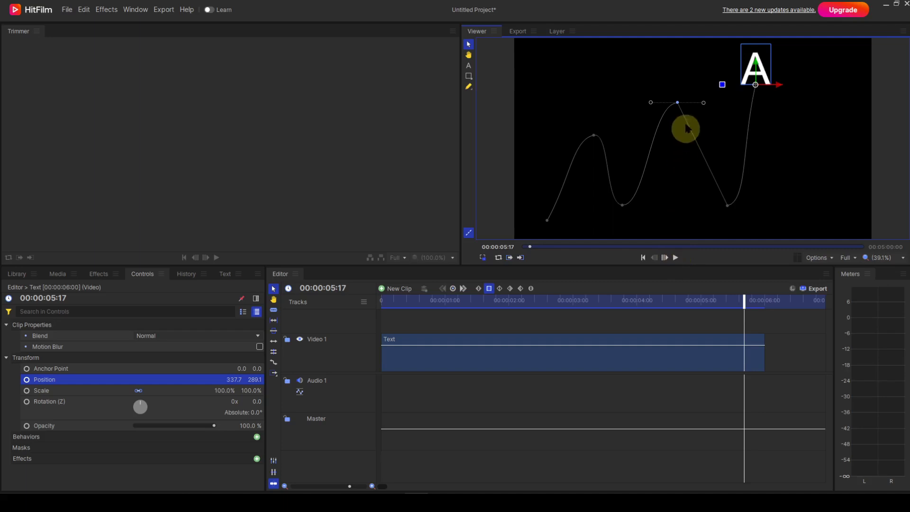
mouse_move(703, 102)
left_mouse_down()
mouse_move(694, 113)
mouse_move(705, 96)
mouse_move(704, 113)
left_mouse_up()
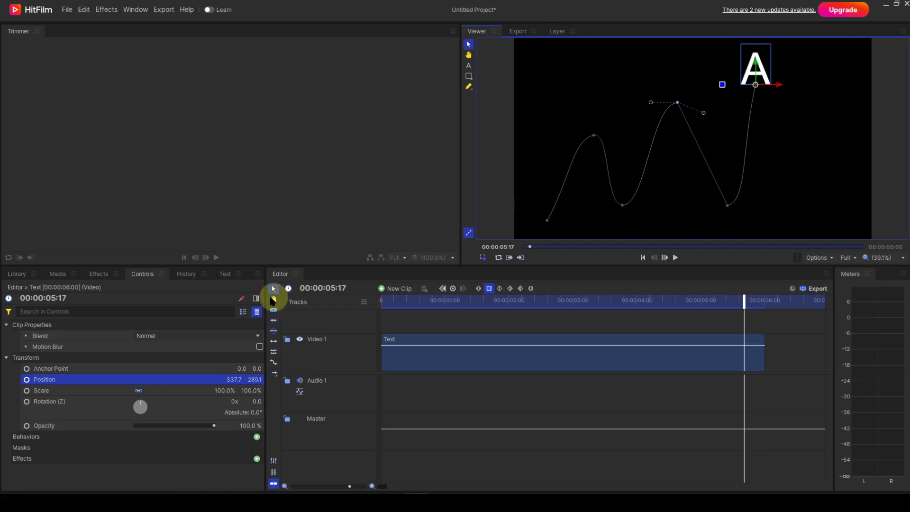
- Show the keyframe timeline beside the clip's controls, scaled so the individual Position keyframes can be told apart
left_click(256, 299)
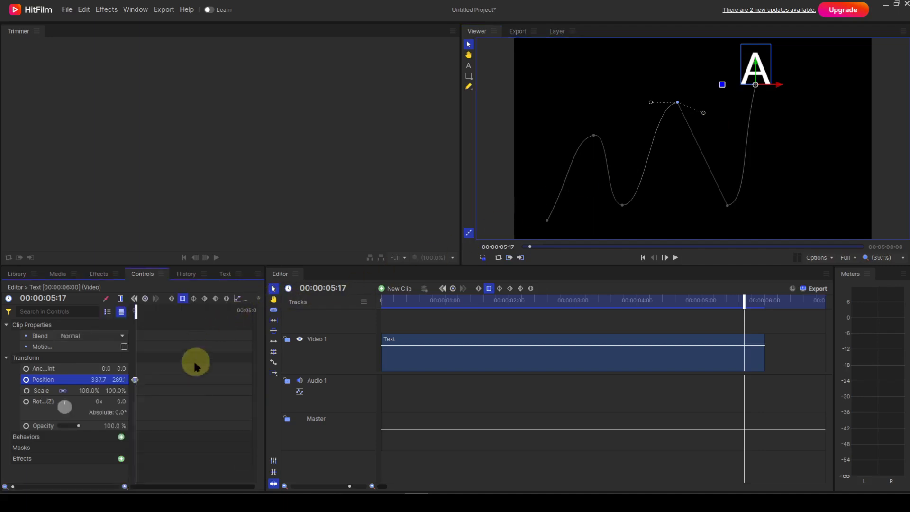
left_click(56, 487)
scroll(56, 488, "up", 10)
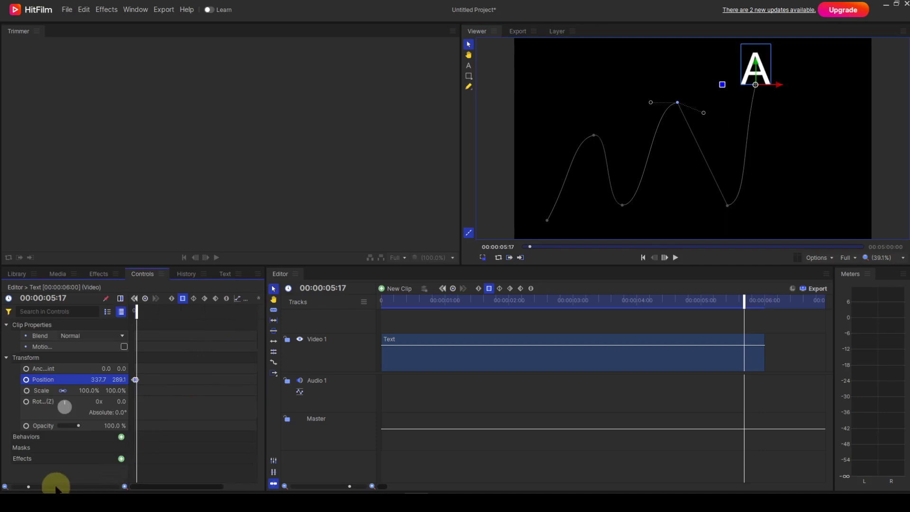
scroll(56, 487, "up", 2)
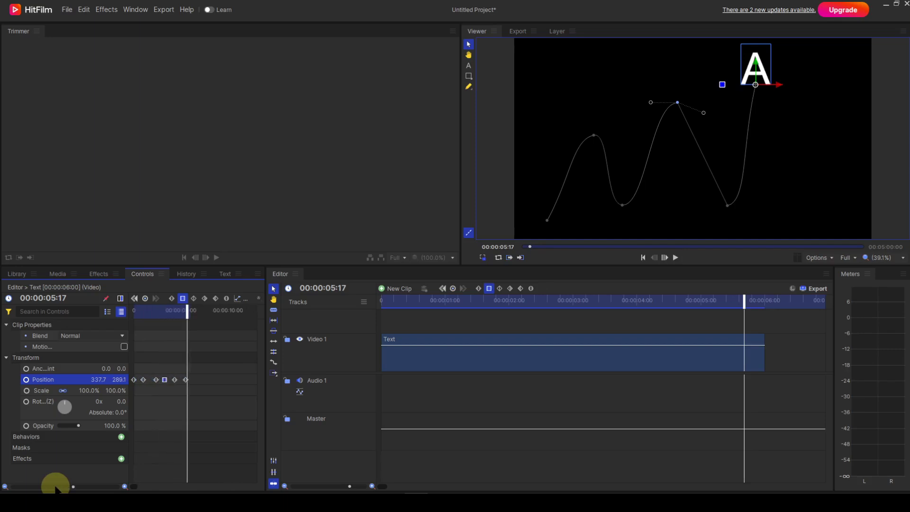
scroll(56, 487, "up", 1)
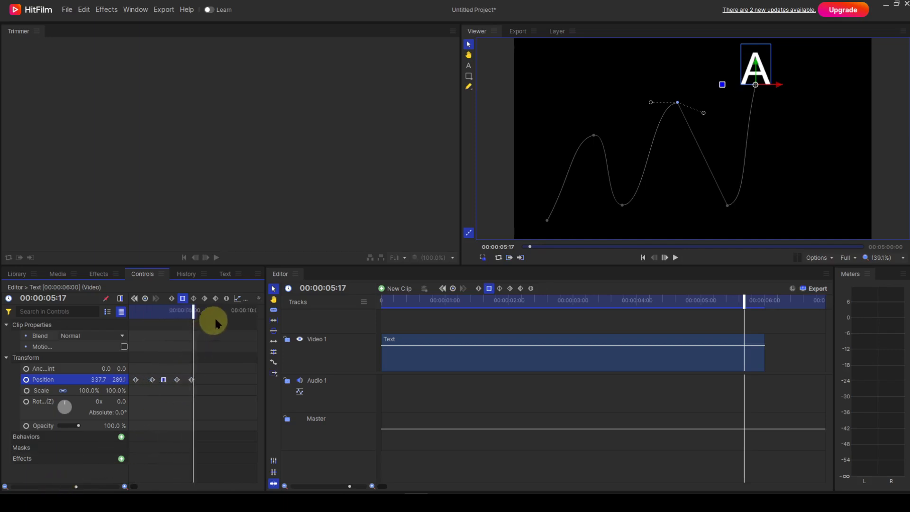
- Display the Position property in the Value Graph with its whole span of keyframes in view
left_click(238, 299)
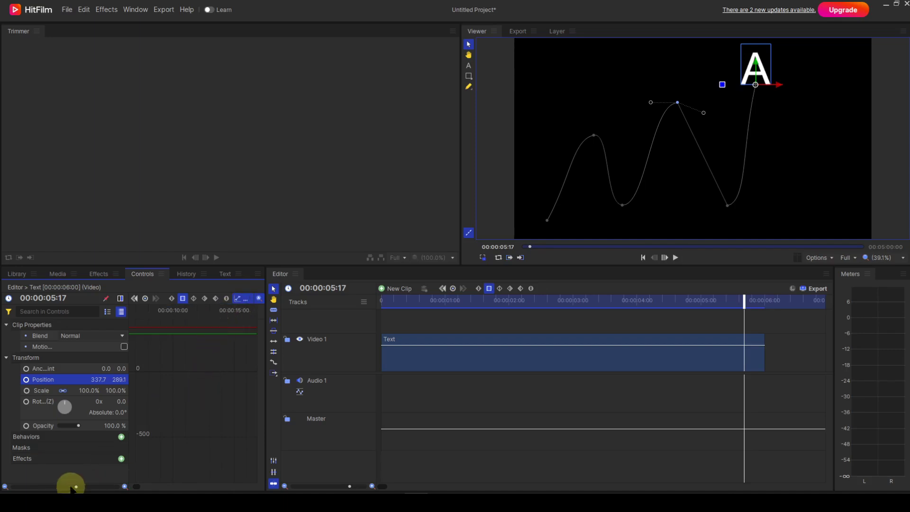
scroll(72, 488, "down", 1)
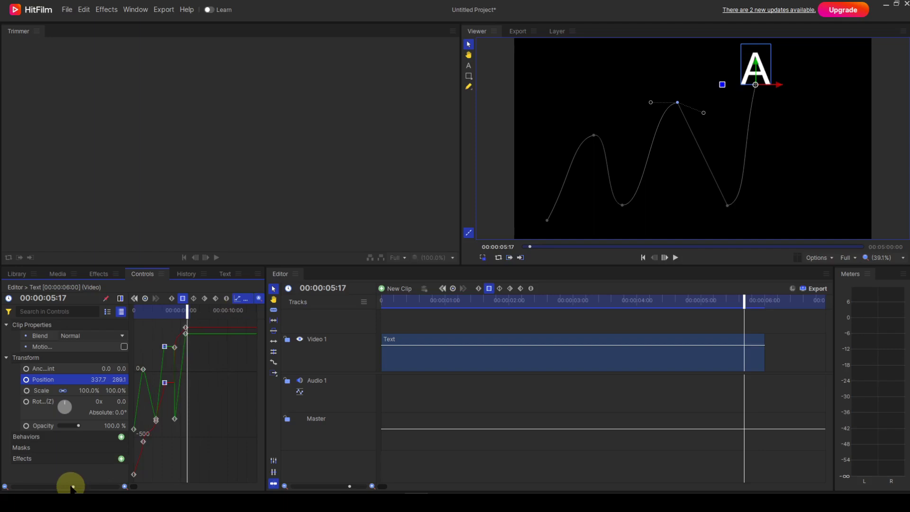
left_click_drag(72, 487, 76, 487)
scroll(76, 488, "up", 1)
scroll(76, 489, "up", 1)
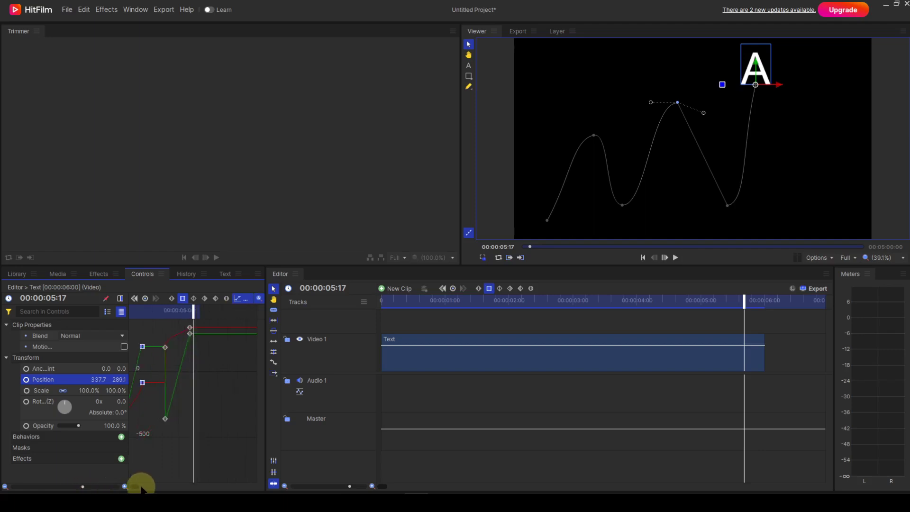
left_click_drag(136, 487, 135, 487)
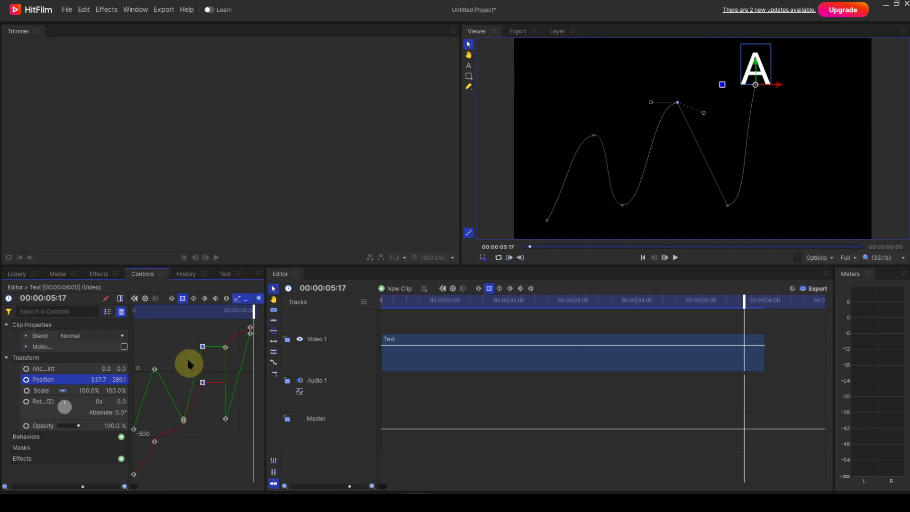
- Toggle a Position keyframe on at 00:00:02:23, between the first trough and second peak, and toggle it off again
left_click(196, 311)
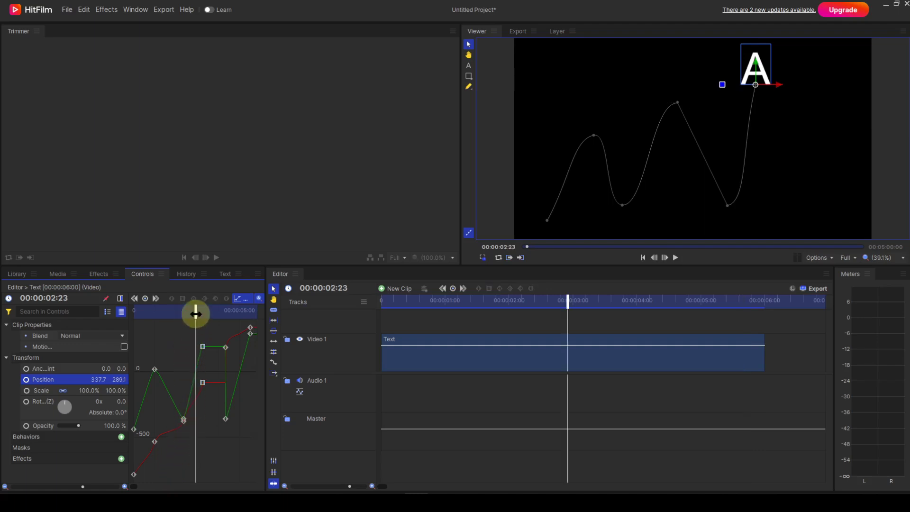
right_click(205, 415)
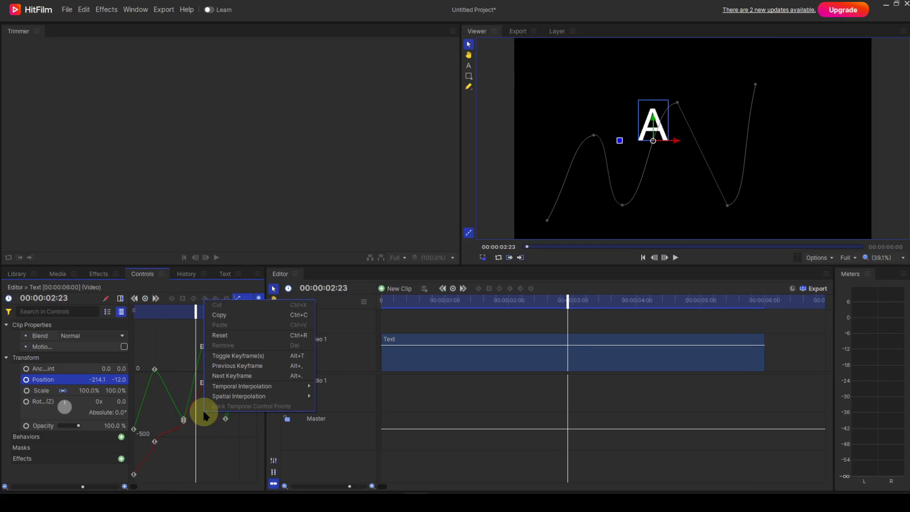
left_click(232, 356)
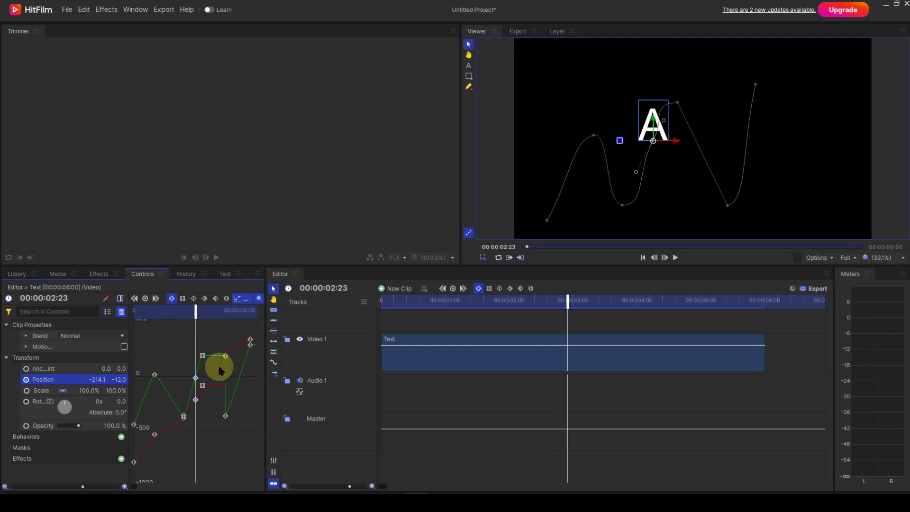
right_click(219, 369)
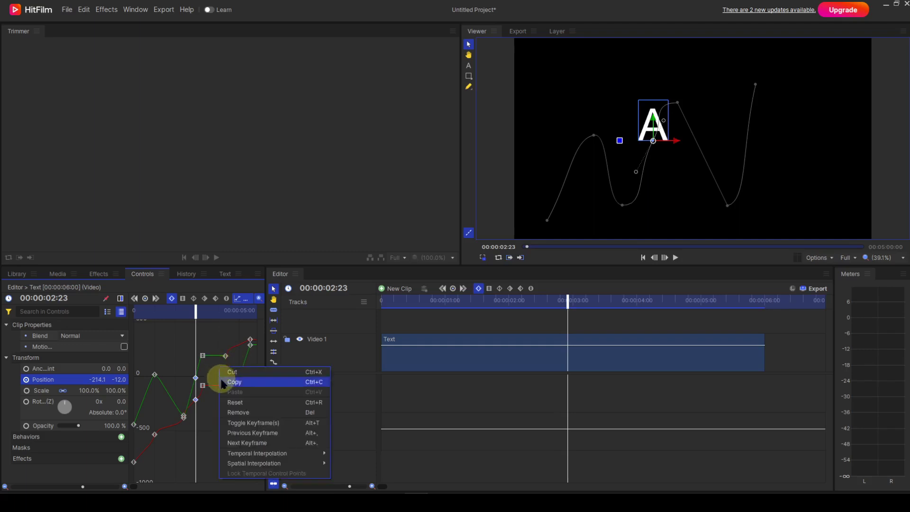
left_click(240, 423)
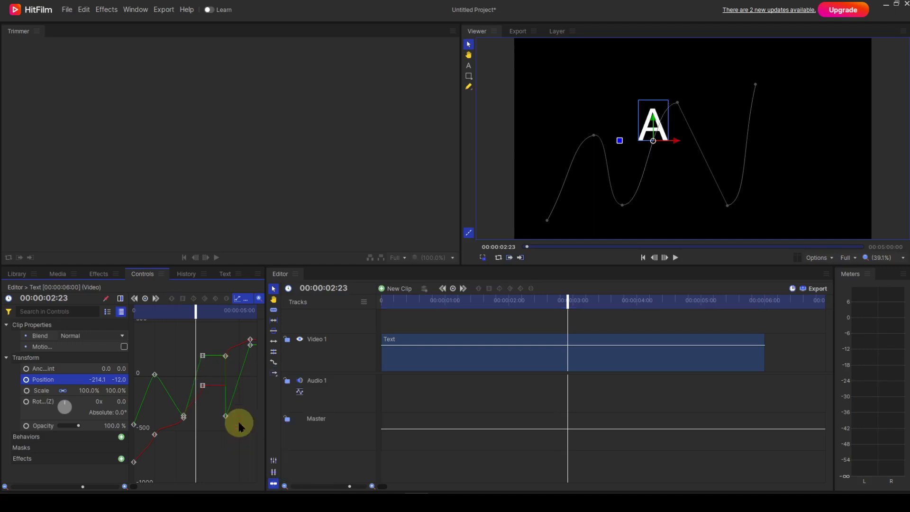